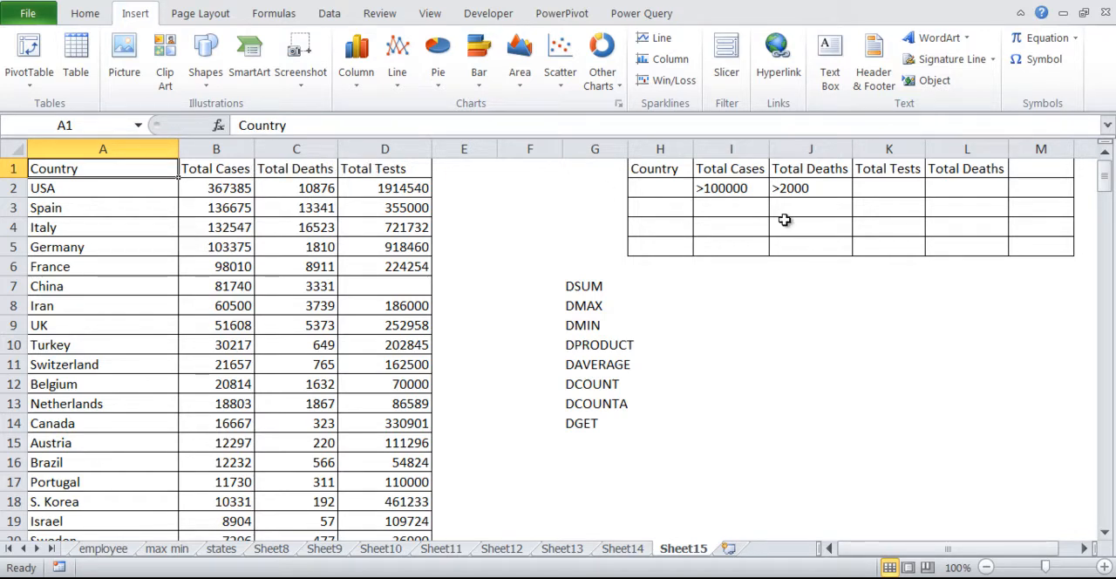
Clear the existing criteria under Total Cases and Total Deaths in I2:J2.
{"action": "left_click_drag", "start_coordinate": [729, 189], "coordinate": [806, 188]}
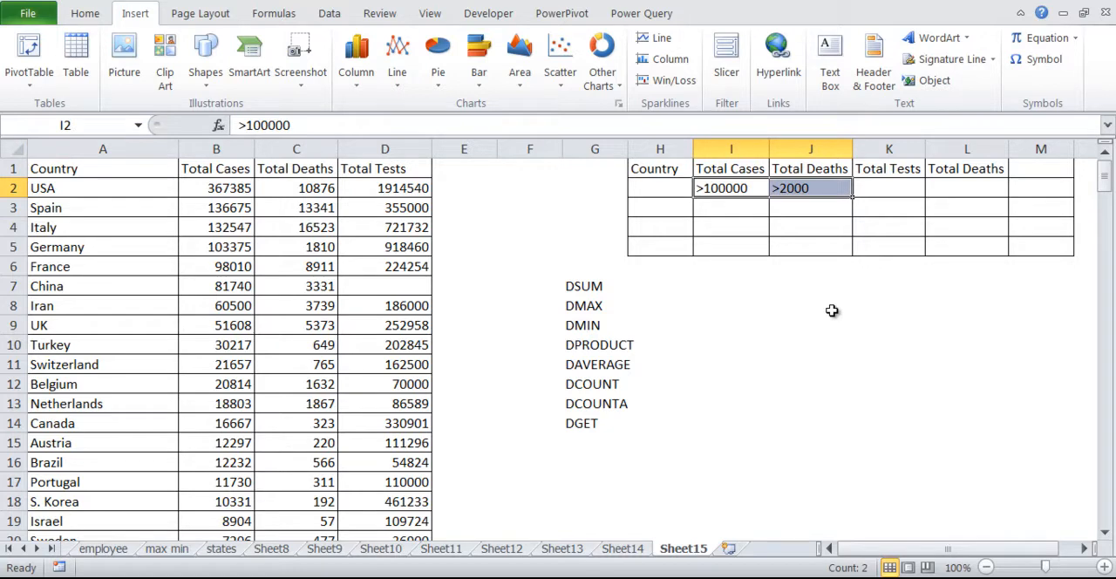
{"action": "key", "text": "Delete"}
{"action": "key", "text": "Up"}
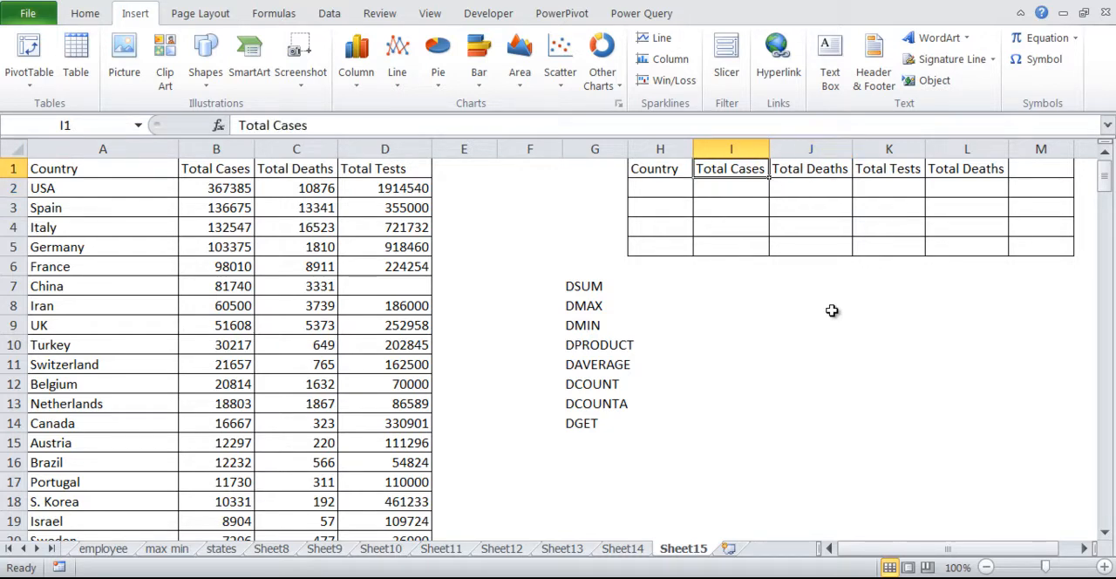
Enter >300000 as the Total Cases criterion in I2.
{"action": "key", "text": "Left"}
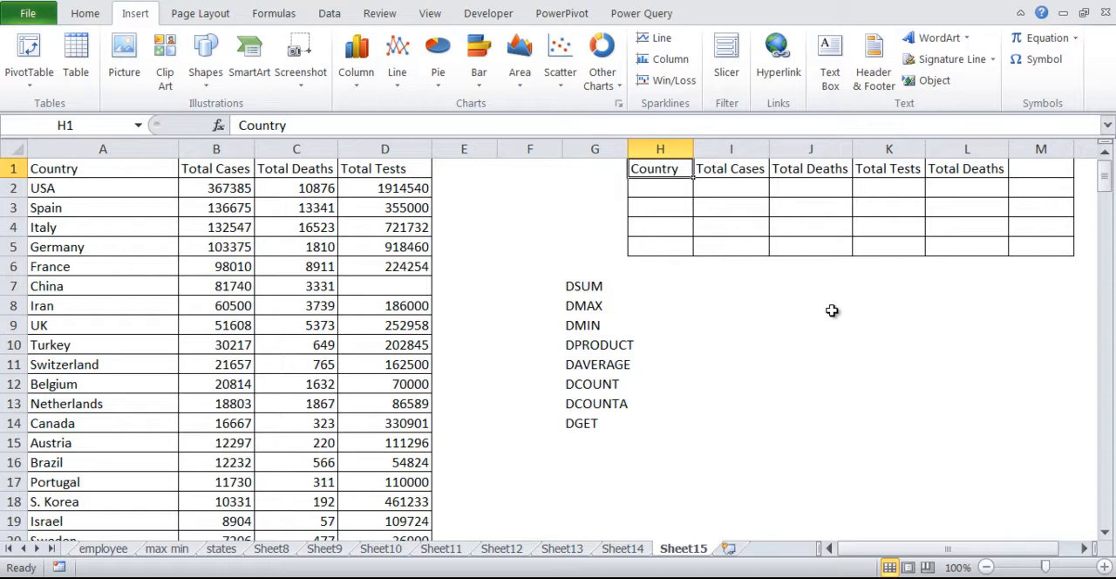
{"action": "key", "text": "Down"}
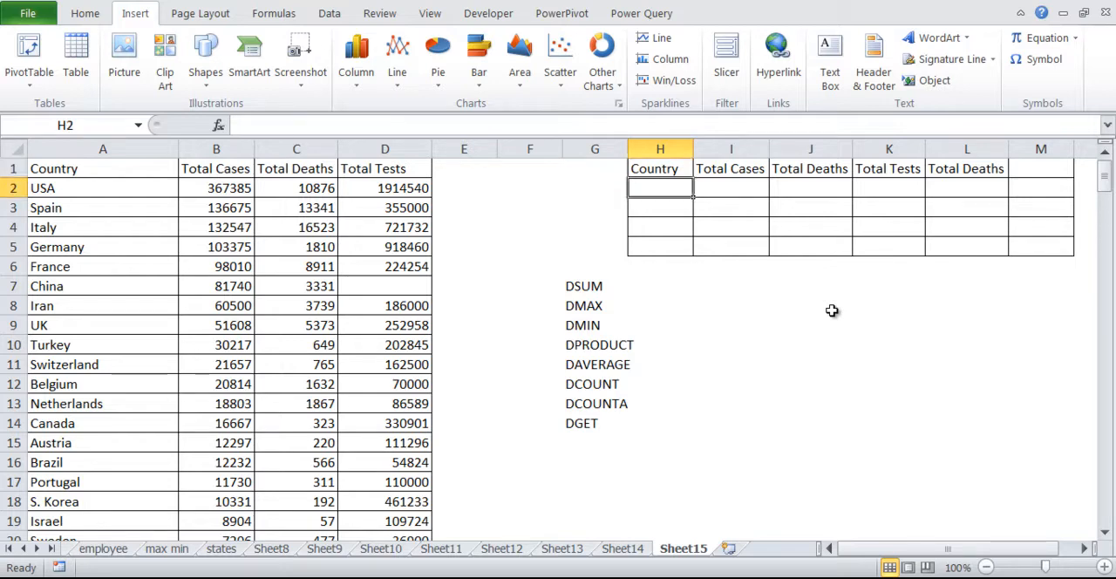
{"action": "key", "text": "Right"}
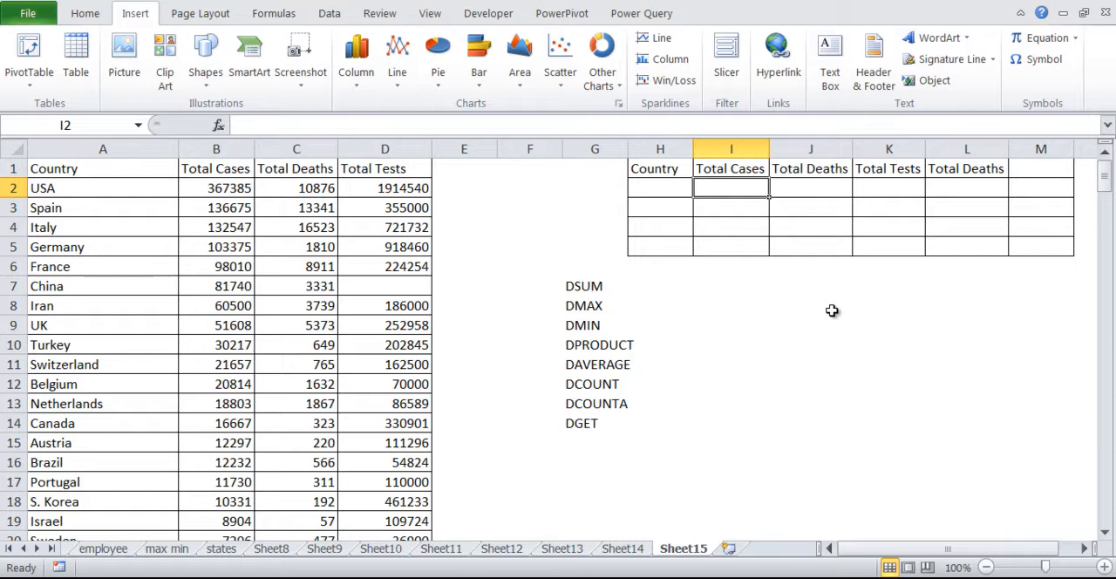
{"action": "type", "text": ">"}
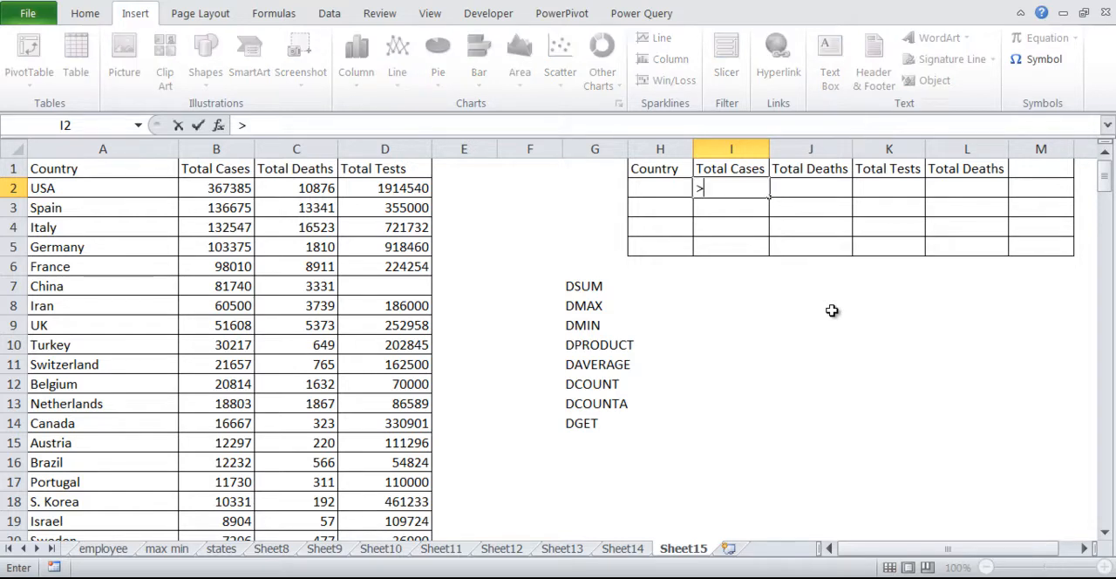
{"action": "type", "text": "300000"}
{"action": "key", "text": "Return"}
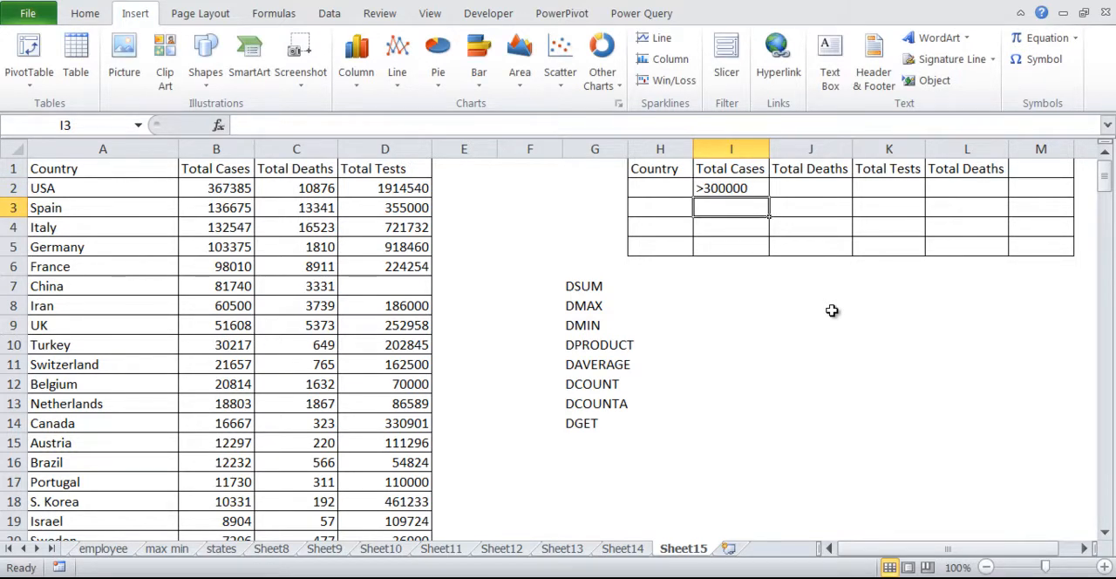
Start a DGET formula in I14 beside the DGET label, with A1:D212 as the database.
{"action": "key", "text": "Down"}
{"action": "key", "text": "Down"}
{"action": "key", "text": "Down"}
{"action": "key", "text": "Down"}
{"action": "key", "text": "Down"}
{"action": "key", "text": "Down"}
{"action": "key", "text": "Down"}
{"action": "key", "text": "Down"}
{"action": "key", "text": "Down"}
{"action": "key", "text": "Down"}
{"action": "key", "text": "Down"}
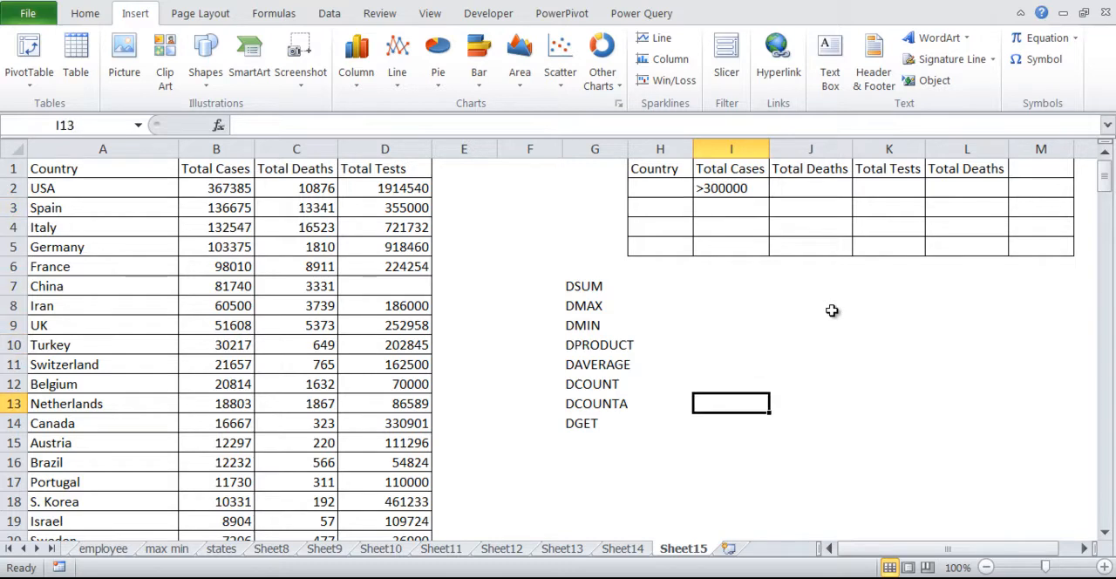
{"action": "type", "text": "=dge"}
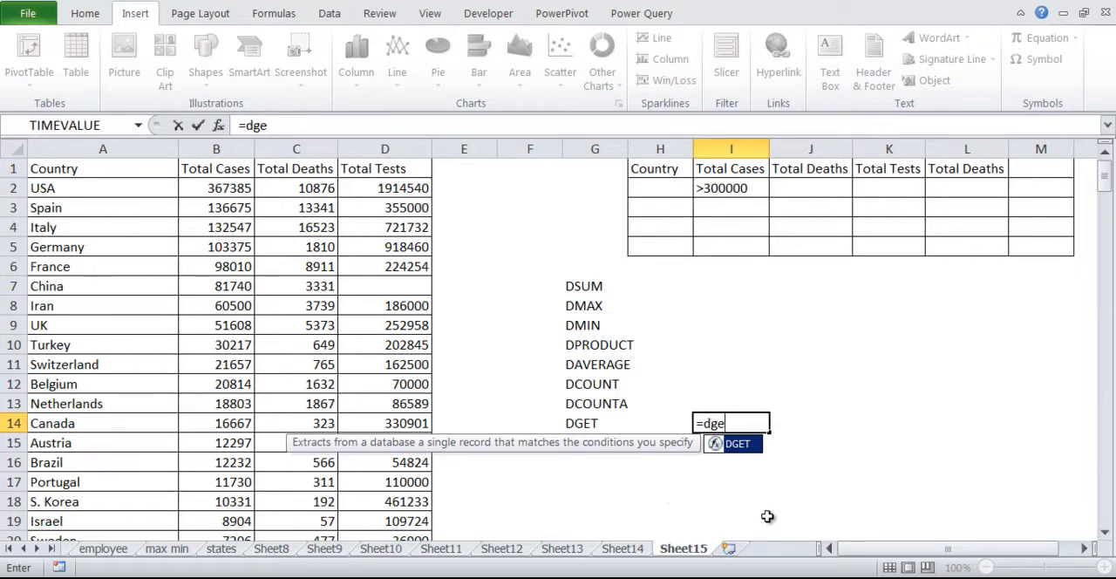
{"action": "double_click", "coordinate": [745, 446]}
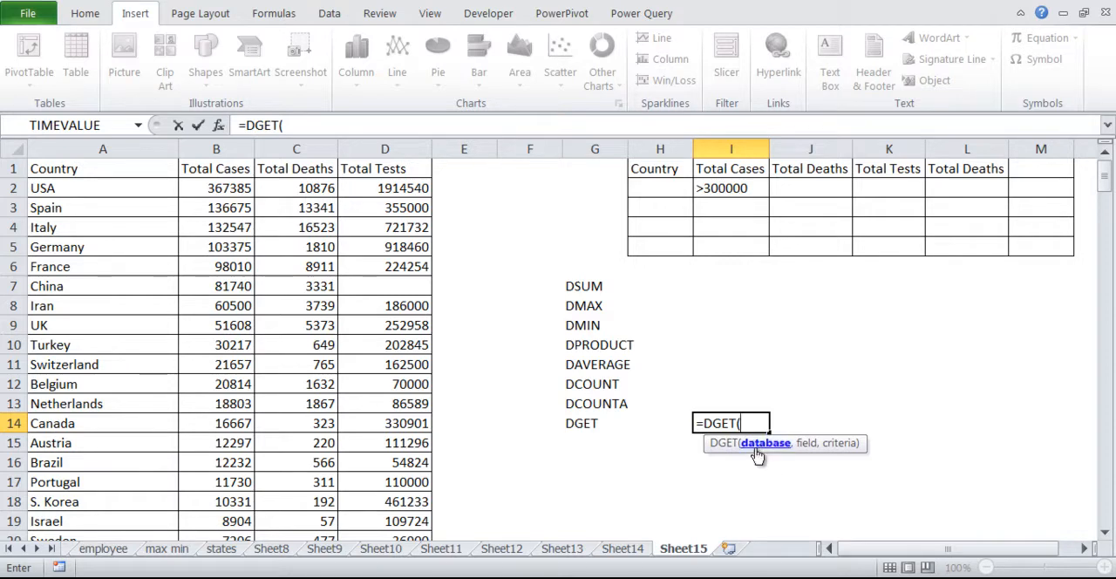
{"action": "left_click", "coordinate": [107, 168]}
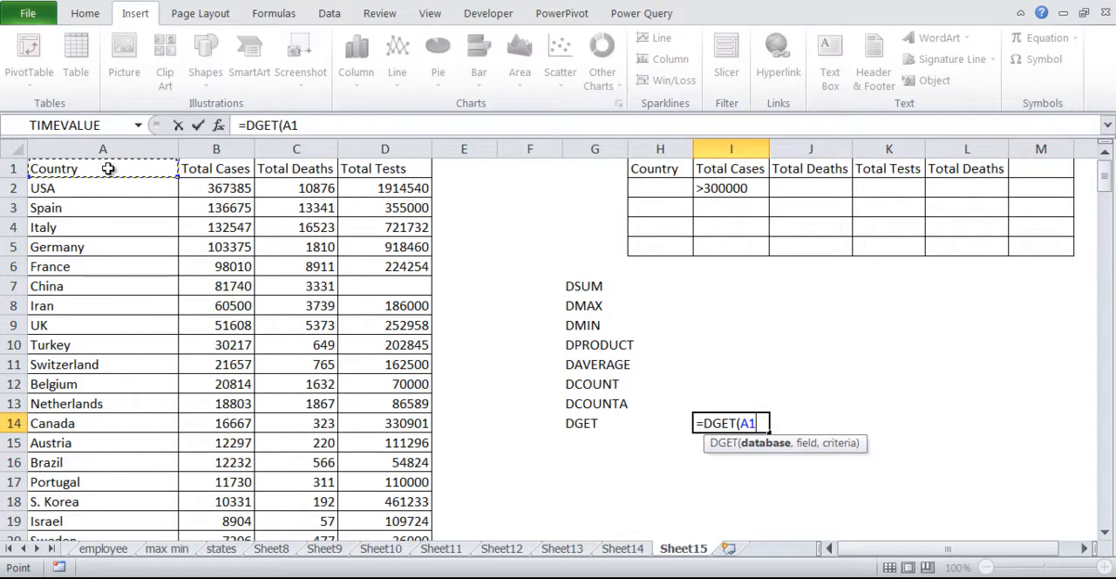
{"action": "key", "text": "ctrl+shift+Right"}
{"action": "key", "text": "ctrl+shift+Down"}
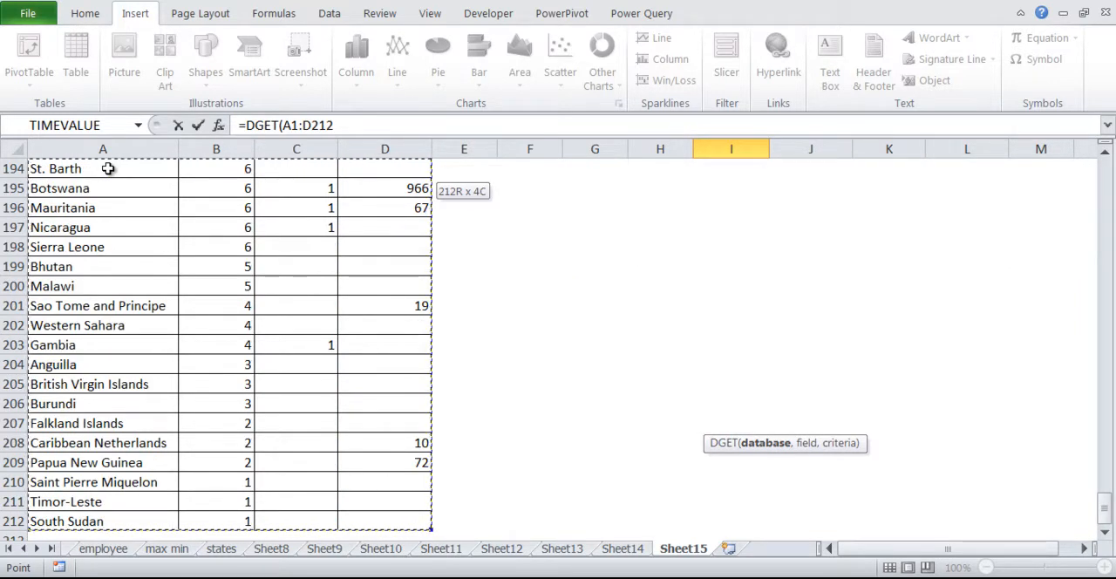
{"action": "type", "text": ","}
{"action": "left_click_drag", "start_coordinate": [1103, 505], "coordinate": [1108, 175]}
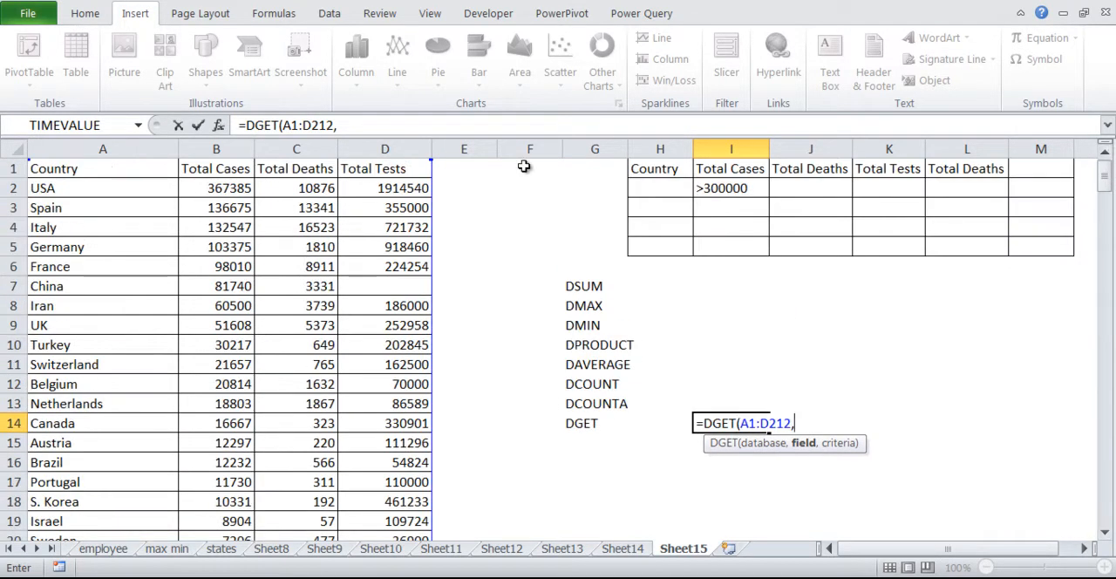
Set the DGET formula's field argument to "Country" as quoted text.
{"action": "left_click", "coordinate": [111, 168]}
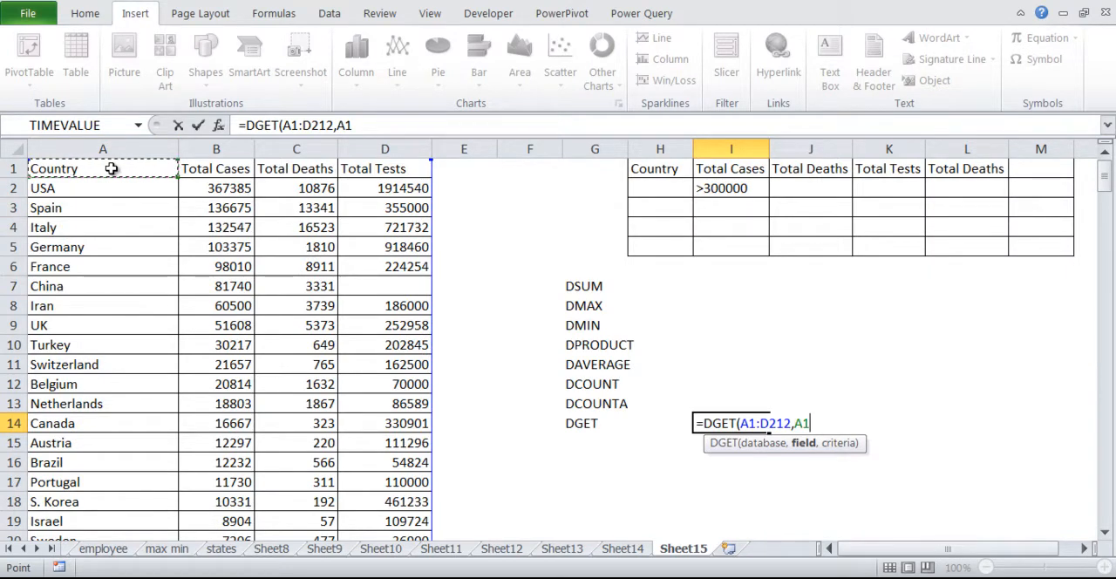
{"action": "key", "text": "BackSpace"}
{"action": "key", "text": "BackSpace"}
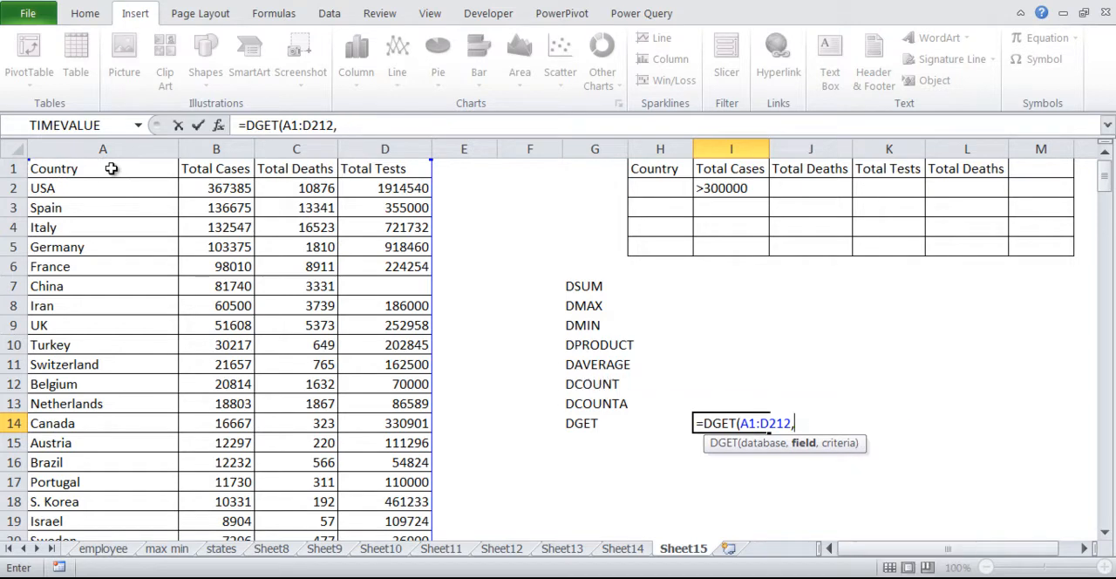
{"action": "type", "text": "\"Country\""}
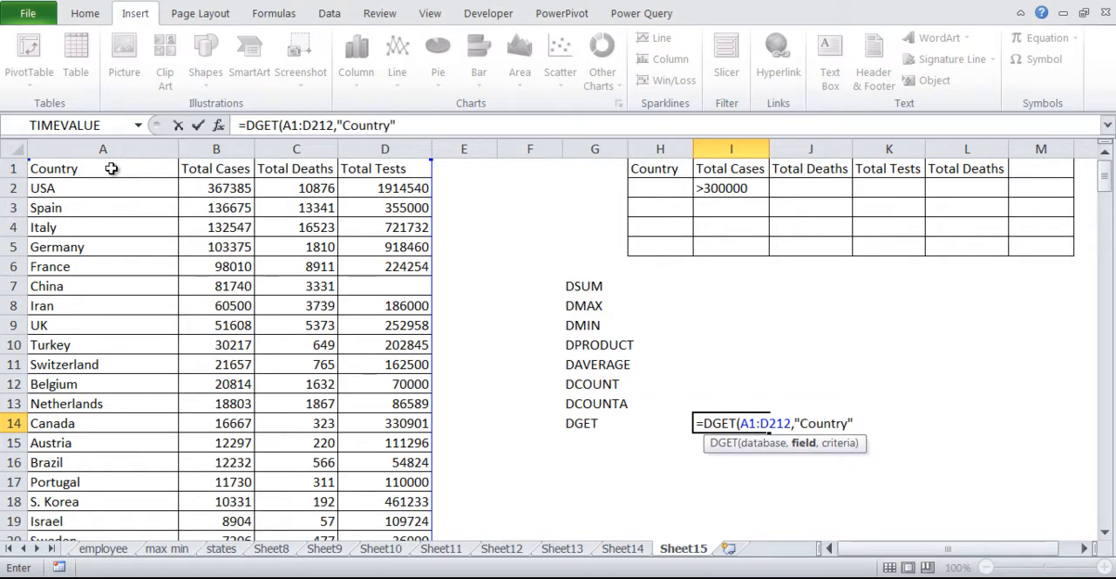
{"action": "type", "text": ","}
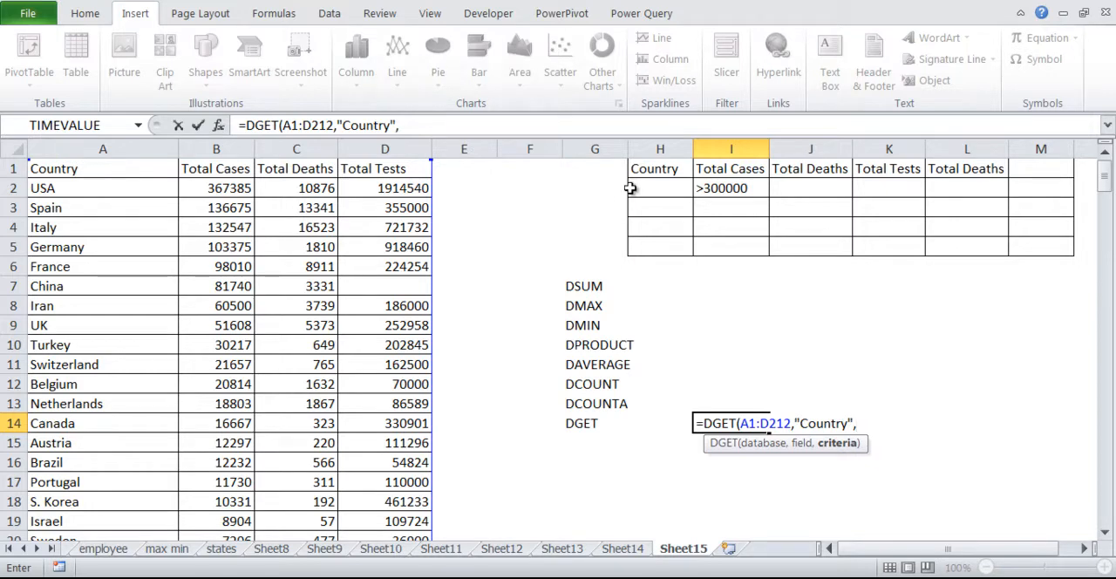
Use the range H1:L2 as the DGET criteria and complete the formula.
{"action": "left_click_drag", "start_coordinate": [660, 170], "coordinate": [966, 188]}
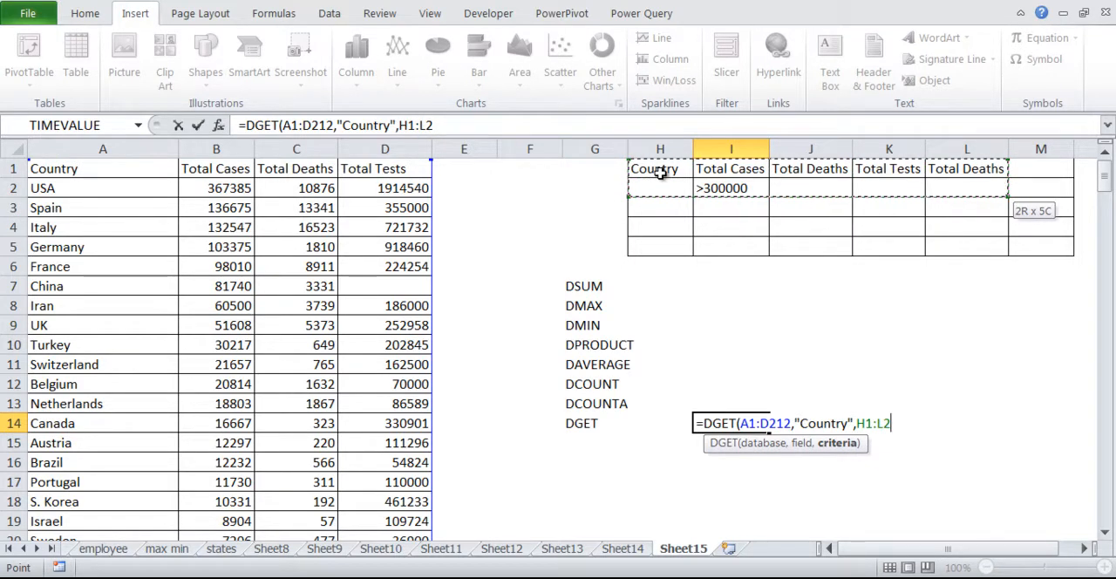
{"action": "left_click_drag", "start_coordinate": [731, 172], "coordinate": [732, 173]}
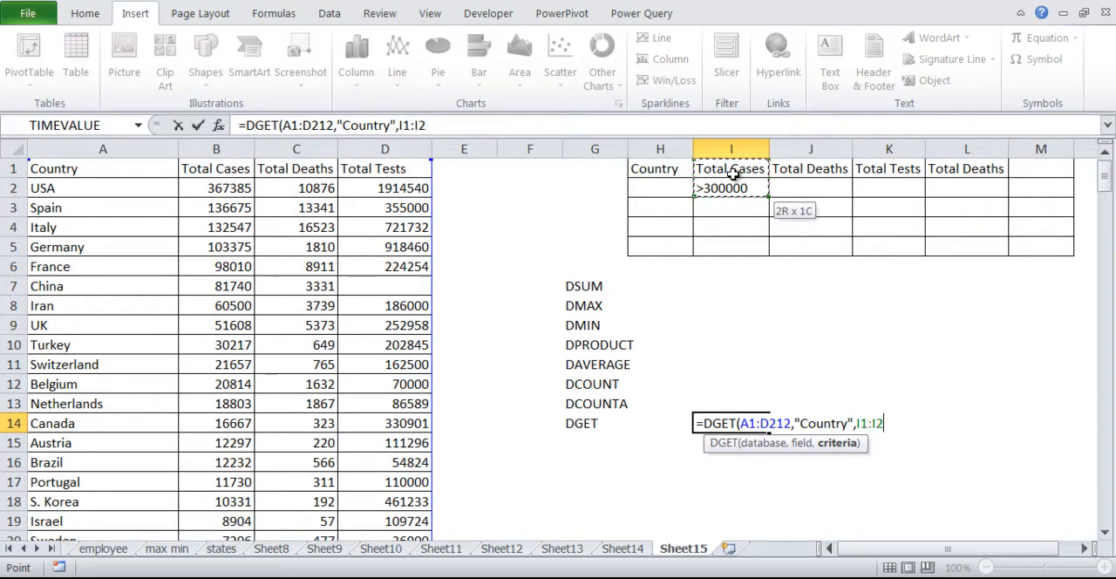
{"action": "left_click", "coordinate": [668, 170]}
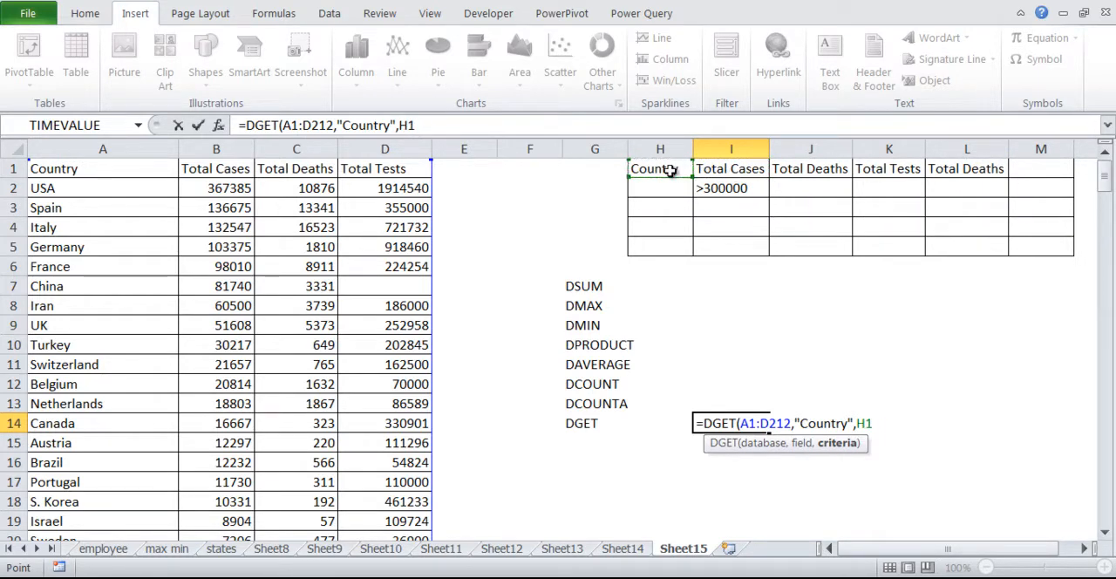
{"action": "key", "text": "shift+Down"}
{"action": "key", "text": "shift+Right"}
{"action": "key", "text": "shift+Right"}
{"action": "key", "text": "shift+Right"}
{"action": "key", "text": "shift+Right"}
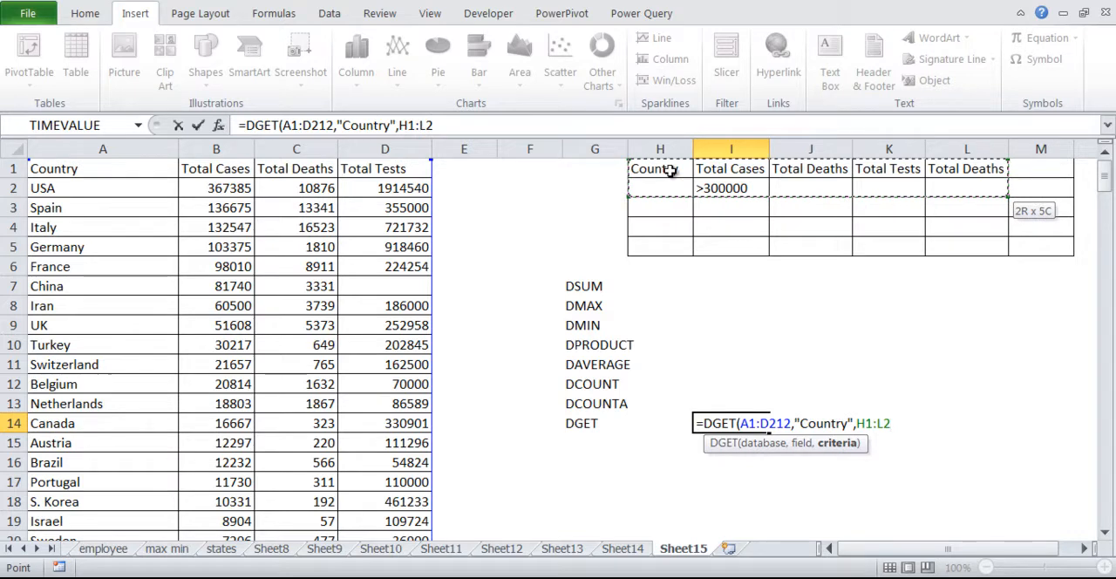
{"action": "type", "text": ")"}
{"action": "key", "text": "Return"}
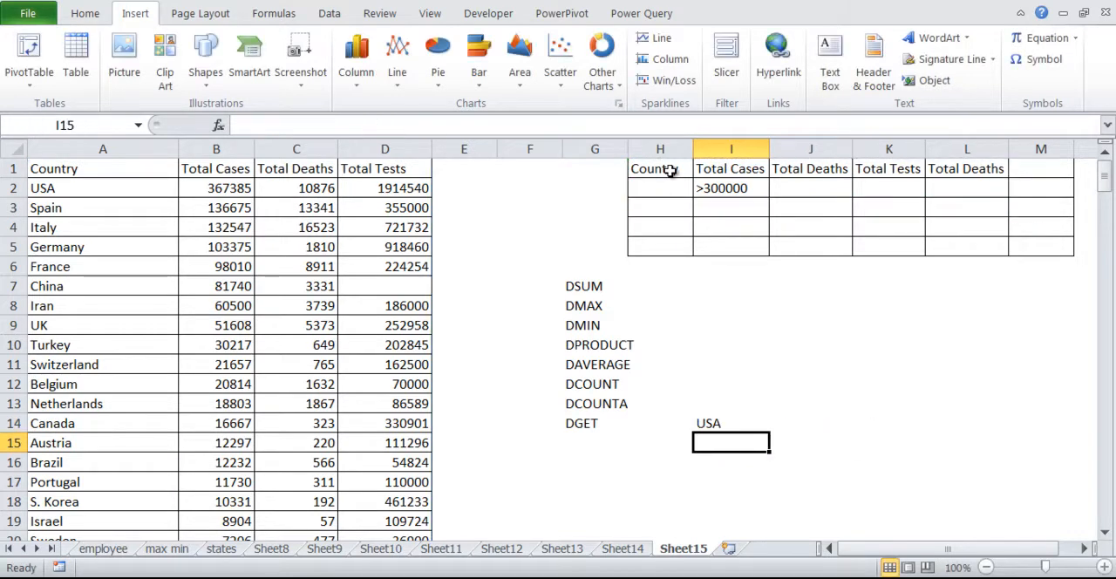
Try the DGET formula with the Total Cases criterion in I2 cleared, and undo the deletion.
{"action": "key", "text": "Up"}
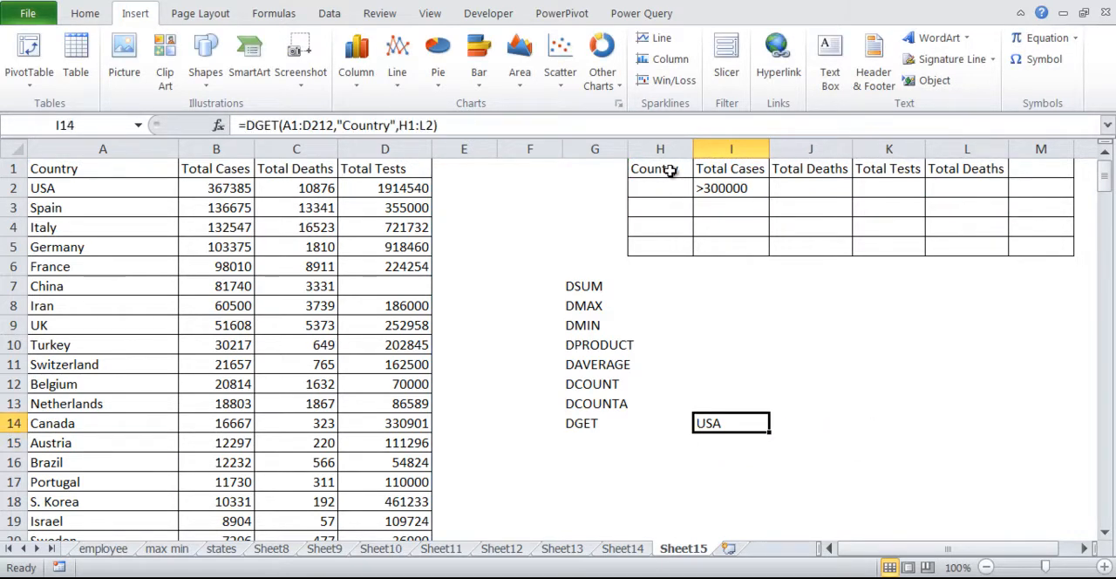
{"action": "left_click", "coordinate": [750, 188]}
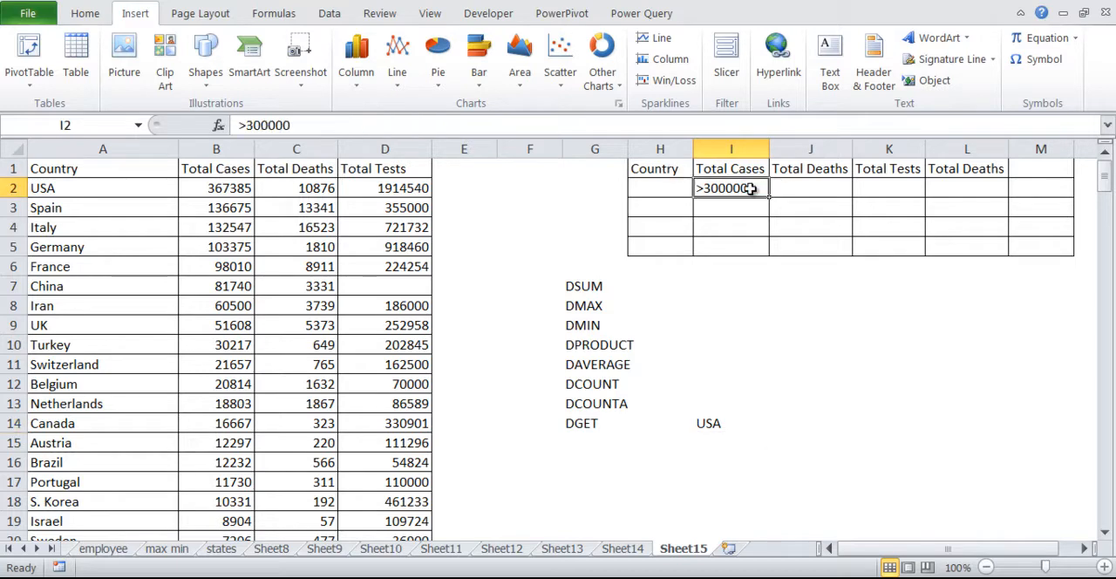
{"action": "key", "text": "Delete"}
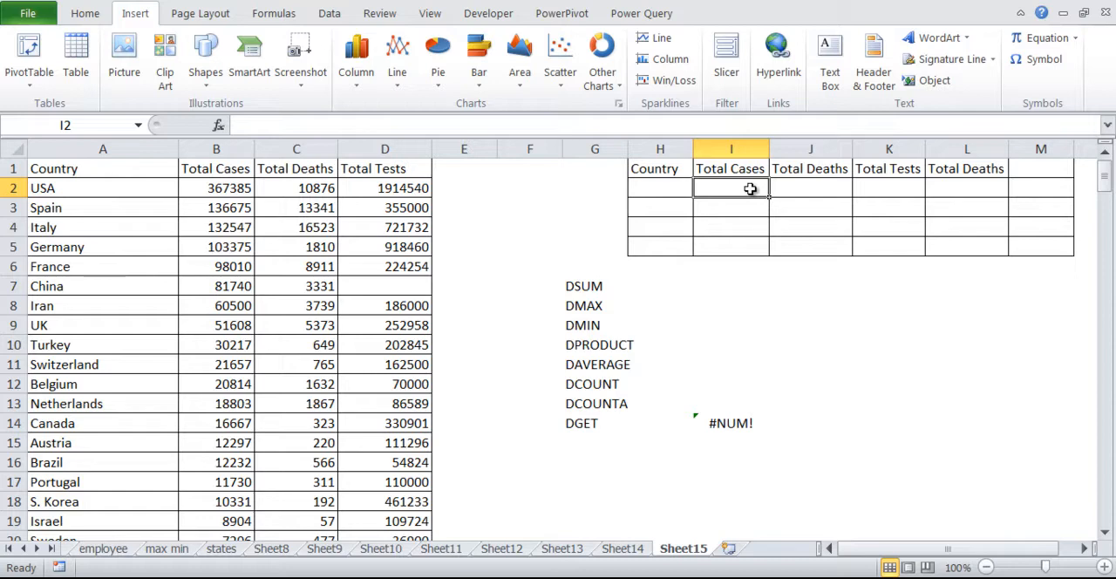
{"action": "key", "text": "ctrl+z"}
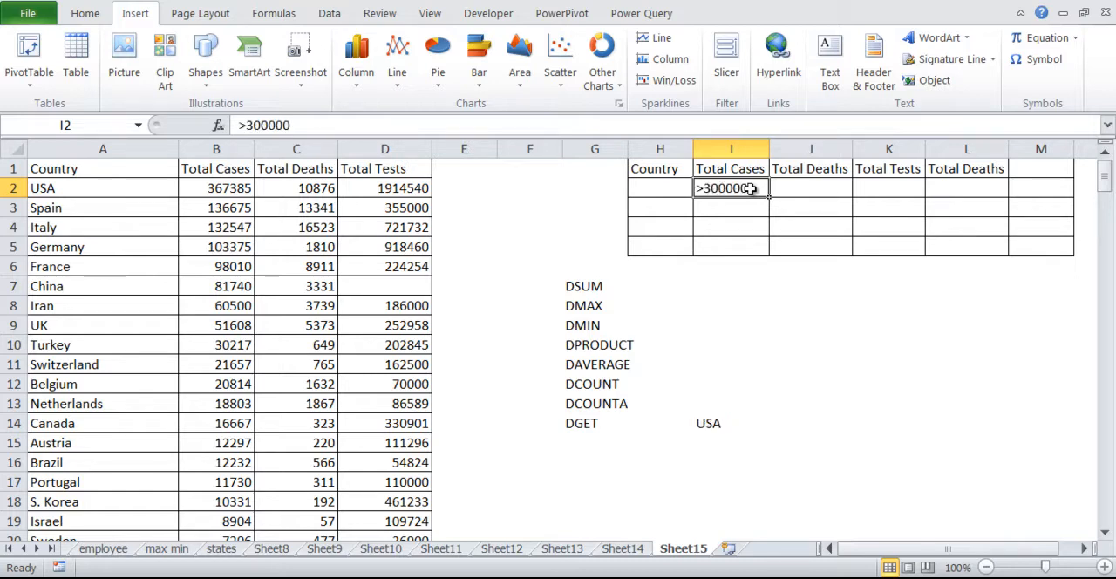
Enter >20000 as the Total Deaths criterion in J2.
{"action": "left_click", "coordinate": [825, 193]}
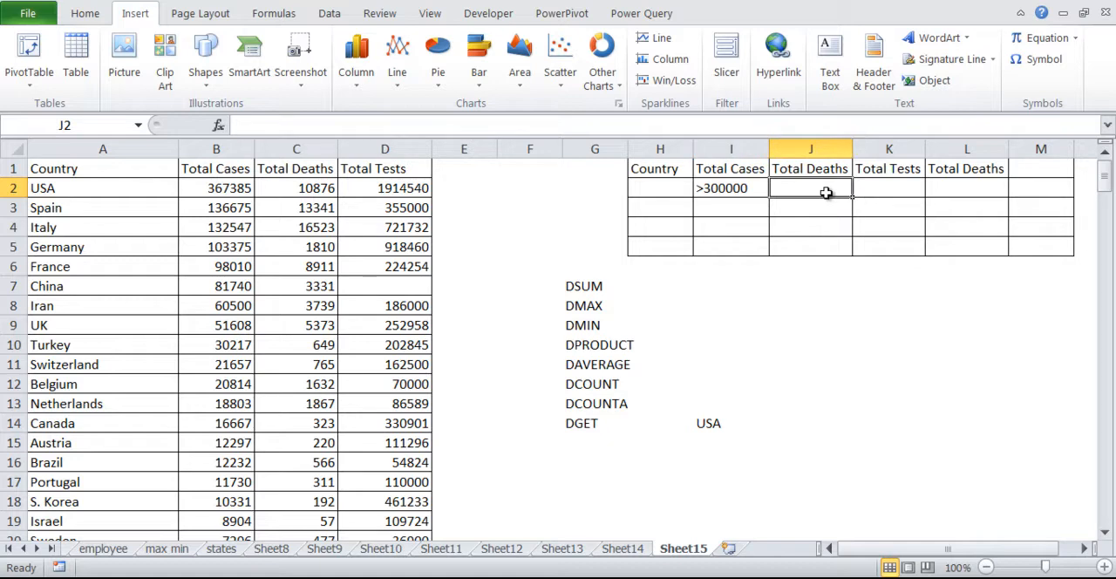
{"action": "type", "text": ">"}
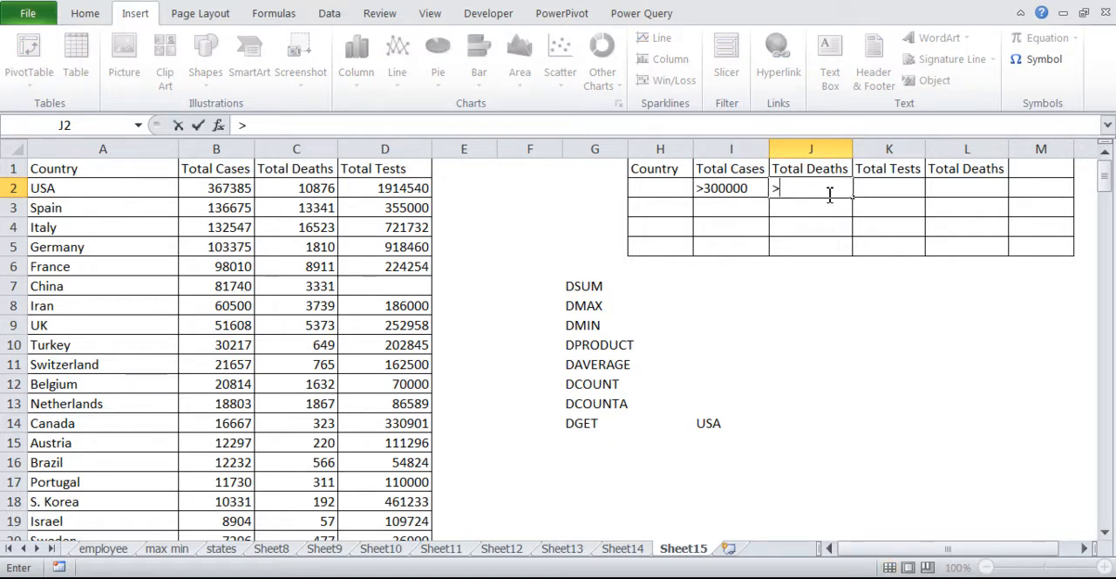
{"action": "type", "text": "20000"}
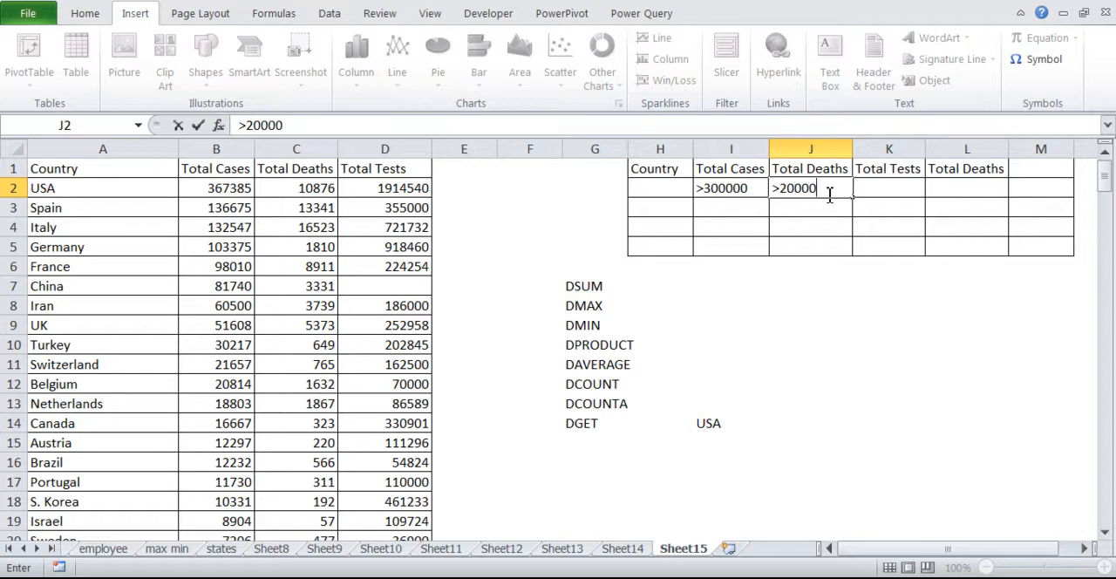
{"action": "key", "text": "Return"}
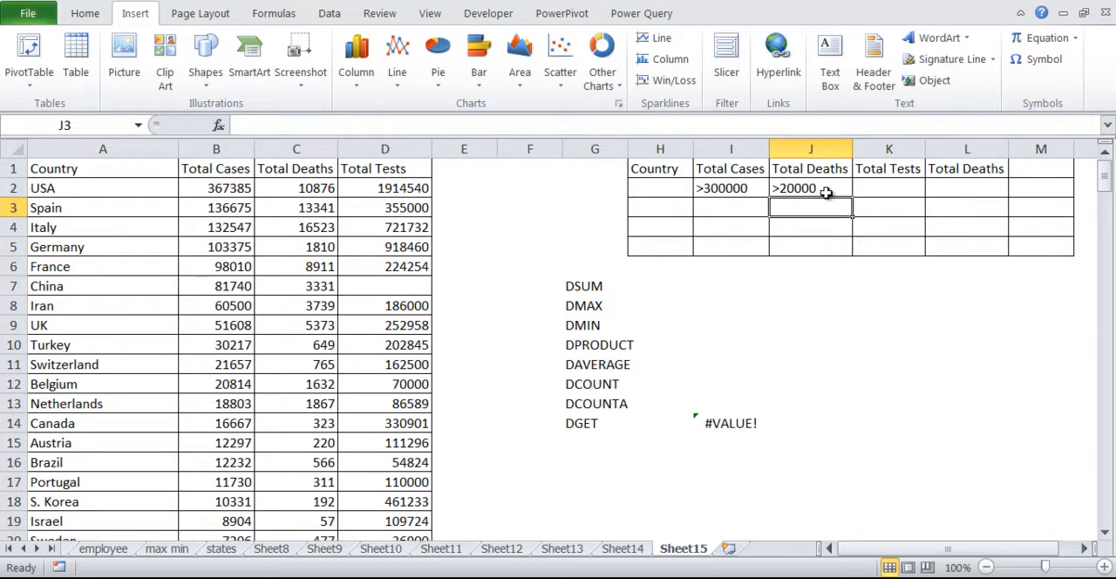
Compare the USA row's total cases and deaths with the criteria and examine the DGET result in I14.
{"action": "left_click", "coordinate": [825, 192]}
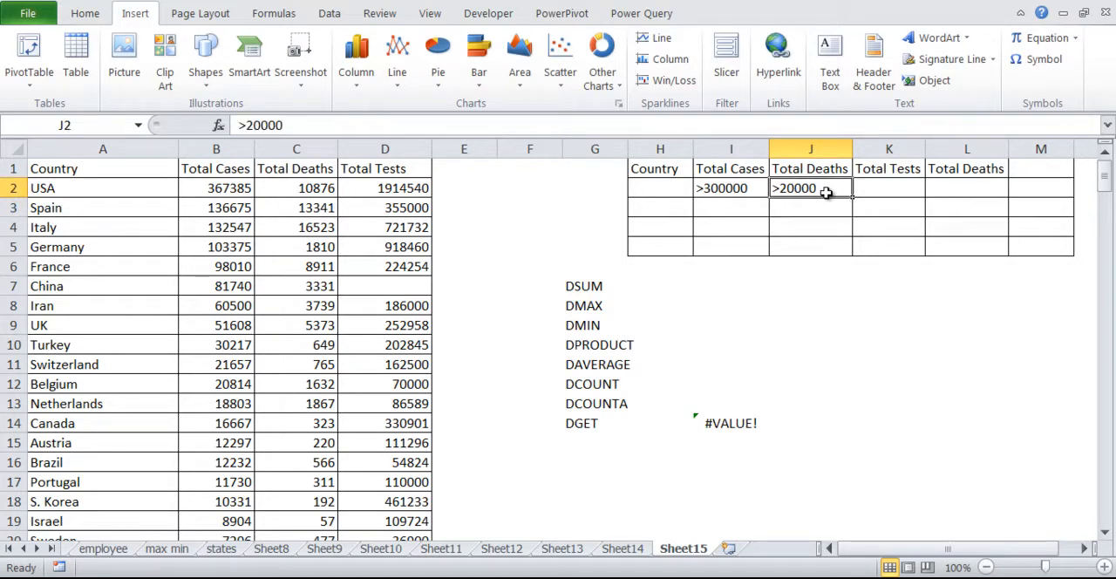
{"action": "left_click", "coordinate": [228, 202]}
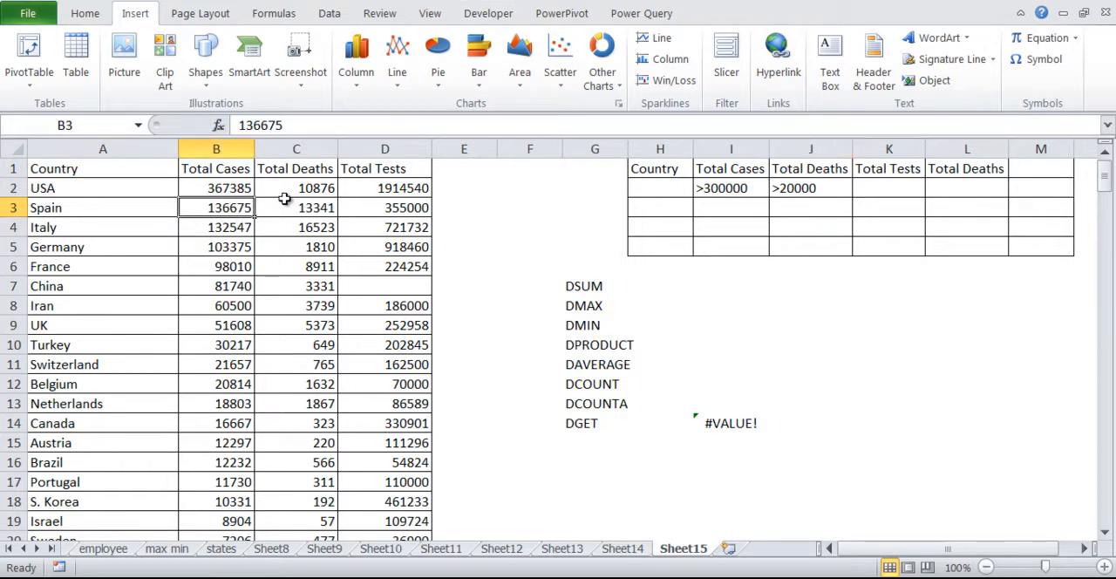
{"action": "left_click", "coordinate": [231, 189]}
{"action": "left_click", "coordinate": [294, 187]}
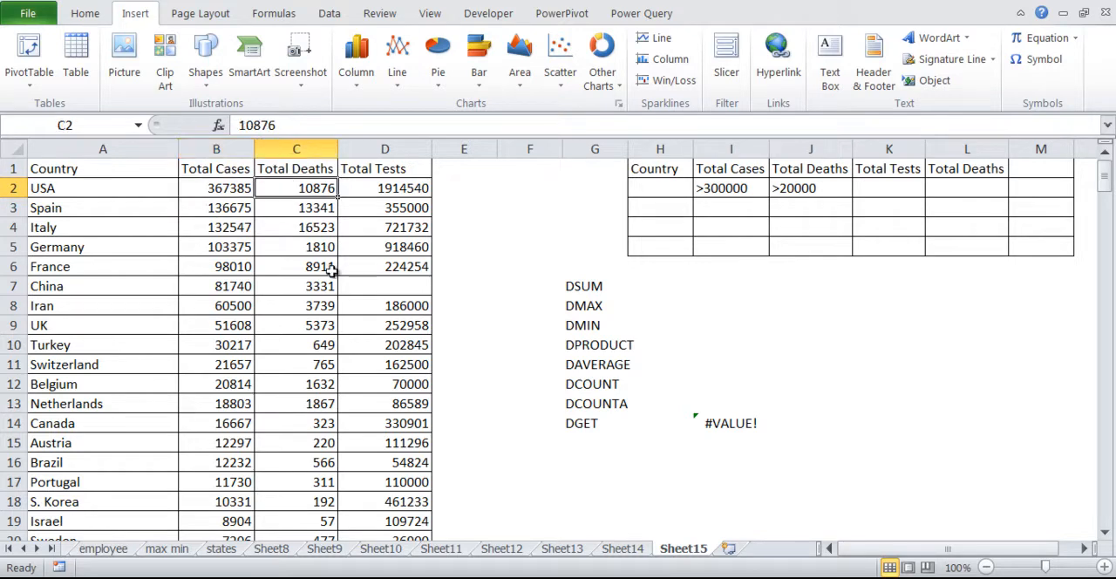
{"action": "left_click", "coordinate": [725, 426]}
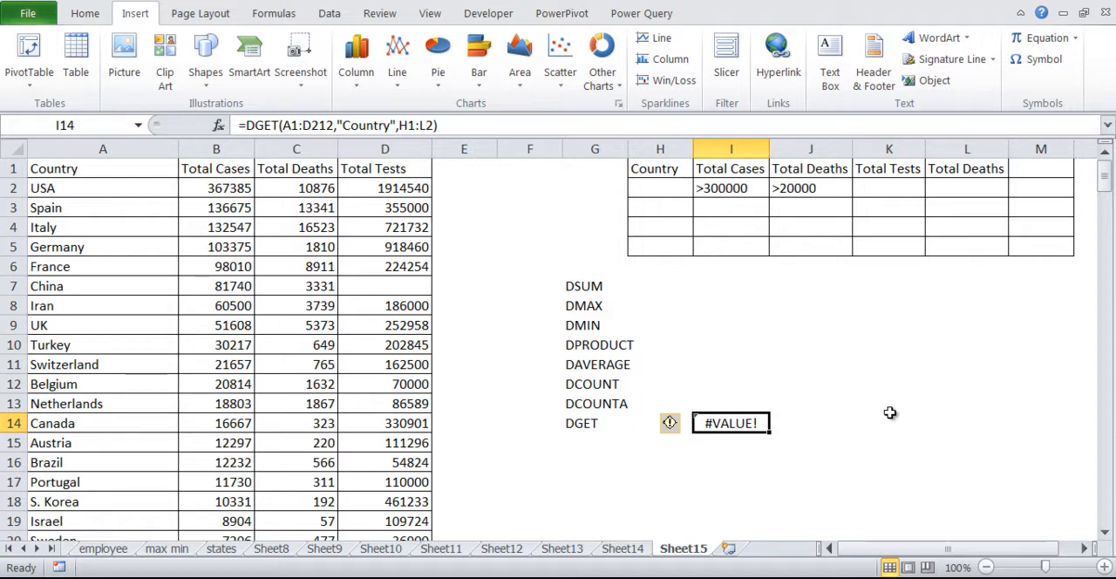
{"action": "key", "text": "Up"}
{"action": "key", "text": "Up"}
{"action": "key", "text": "Up"}
{"action": "key", "text": "Up"}
{"action": "key", "text": "Up"}
{"action": "key", "text": "Up"}
{"action": "key", "text": "Up"}
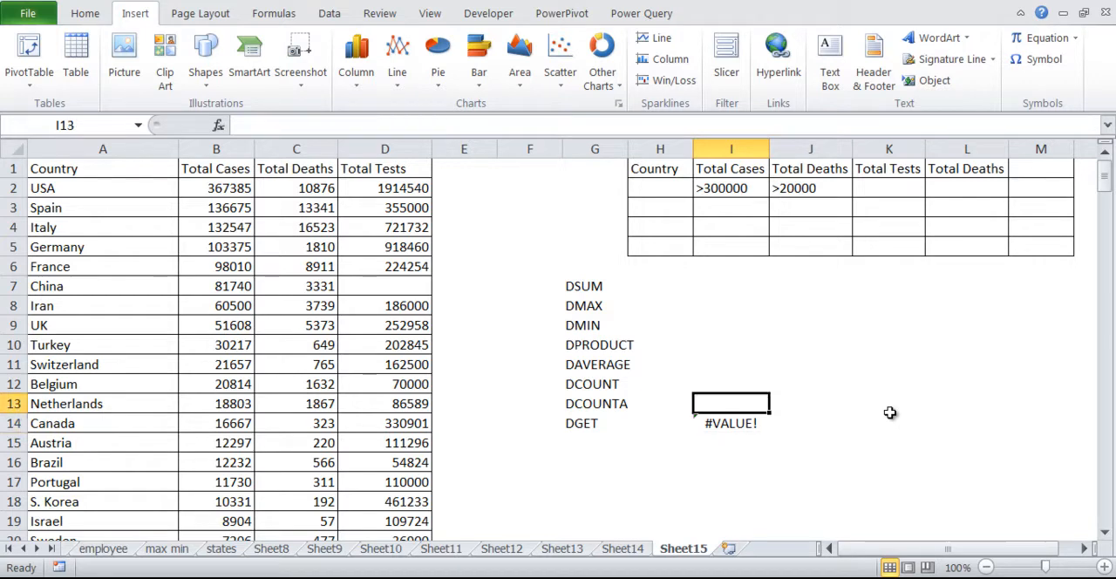
Change the Total Cases criterion in I2 to >100000.
{"action": "key", "text": "Up"}
{"action": "key", "text": "Up"}
{"action": "key", "text": "Up"}
{"action": "key", "text": "Up"}
{"action": "key", "text": "Up"}
{"action": "key", "text": "F2"}
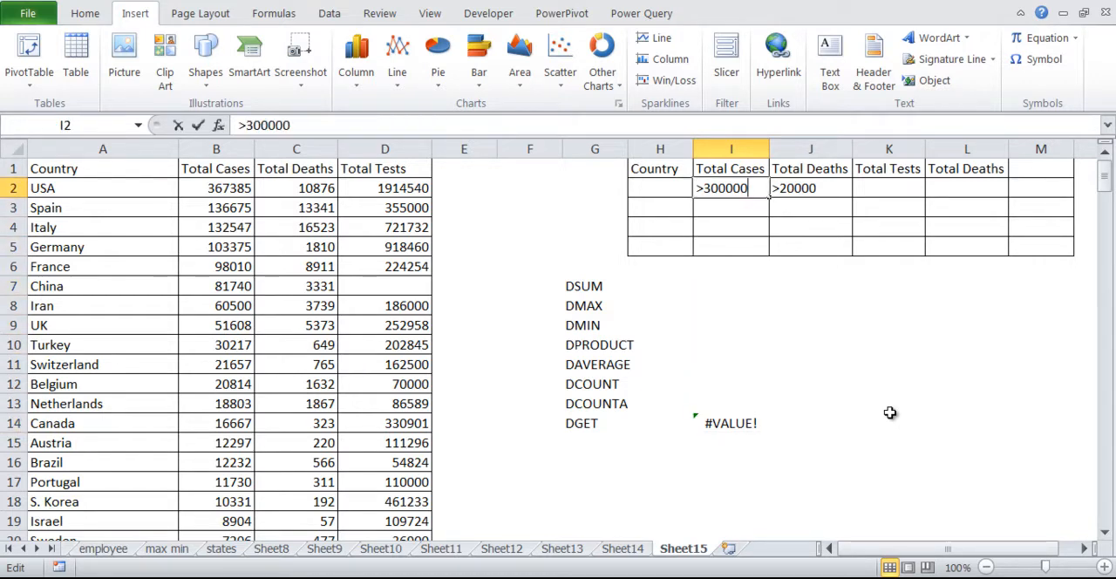
{"action": "key", "text": "Left"}
{"action": "key", "text": "Left"}
{"action": "key", "text": "Left"}
{"action": "key", "text": "Left"}
{"action": "key", "text": "Left"}
{"action": "key", "text": "BackSpace"}
{"action": "type", "text": "1"}
{"action": "key", "text": "Return"}
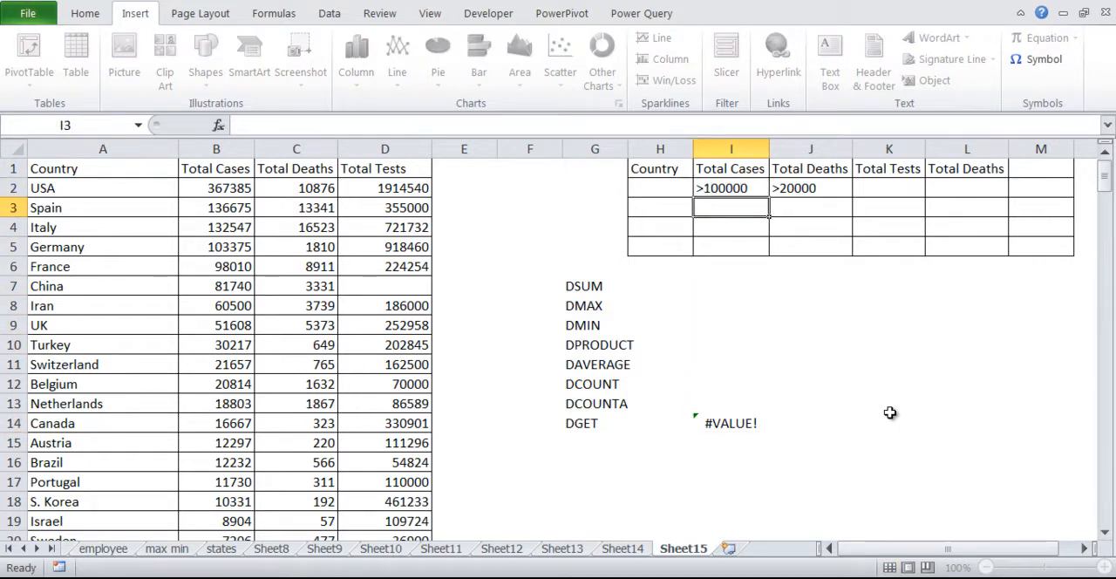
Change the Total Deaths criterion in J2 to >10000.
{"action": "key", "text": "Up"}
{"action": "key", "text": "Right"}
{"action": "key", "text": "F2"}
{"action": "key", "text": "Left"}
{"action": "key", "text": "Left"}
{"action": "key", "text": "Left"}
{"action": "key", "text": "BackSpace"}
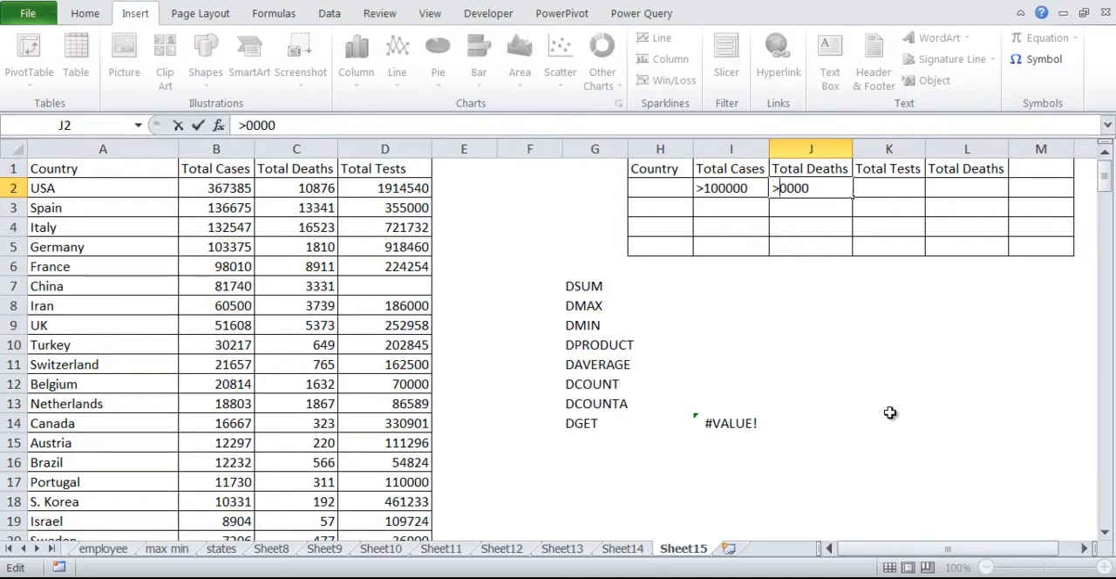
{"action": "type", "text": "1"}
{"action": "key", "text": "Return"}
Delete the DGET formula from I14.
{"action": "key", "text": "Down"}
{"action": "key", "text": "Down"}
{"action": "key", "text": "Down"}
{"action": "key", "text": "Down"}
{"action": "key", "text": "Down"}
{"action": "key", "text": "Down"}
{"action": "key", "text": "Down"}
{"action": "key", "text": "Left"}
{"action": "key", "text": "Down"}
{"action": "key", "text": "Down"}
{"action": "key", "text": "Down"}
{"action": "key", "text": "Down"}
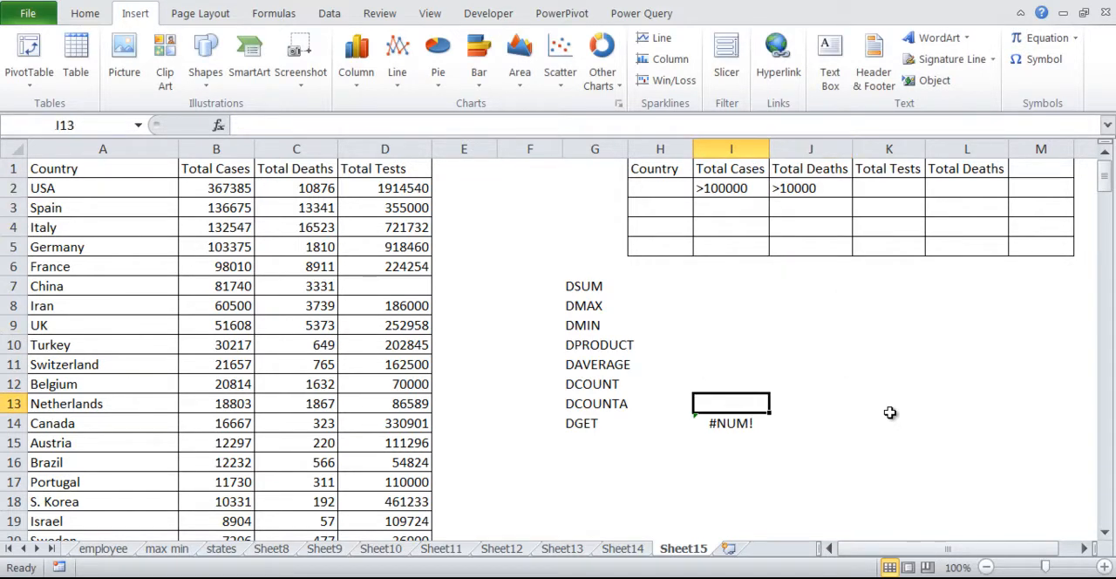
{"action": "key", "text": "Delete"}
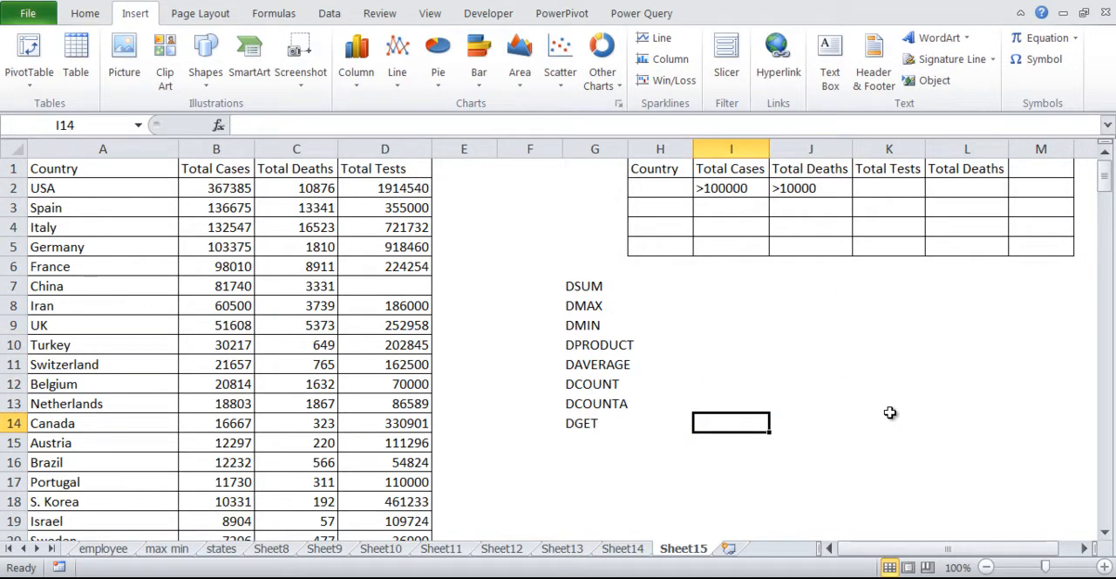
Begin a DSUM formula in I7, beside the DSUM label.
{"action": "key", "text": "Up"}
{"action": "key", "text": "Up"}
{"action": "key", "text": "Up"}
{"action": "key", "text": "Up"}
{"action": "key", "text": "Up"}
{"action": "key", "text": "Up"}
{"action": "key", "text": "Up"}
{"action": "key", "text": "Up"}
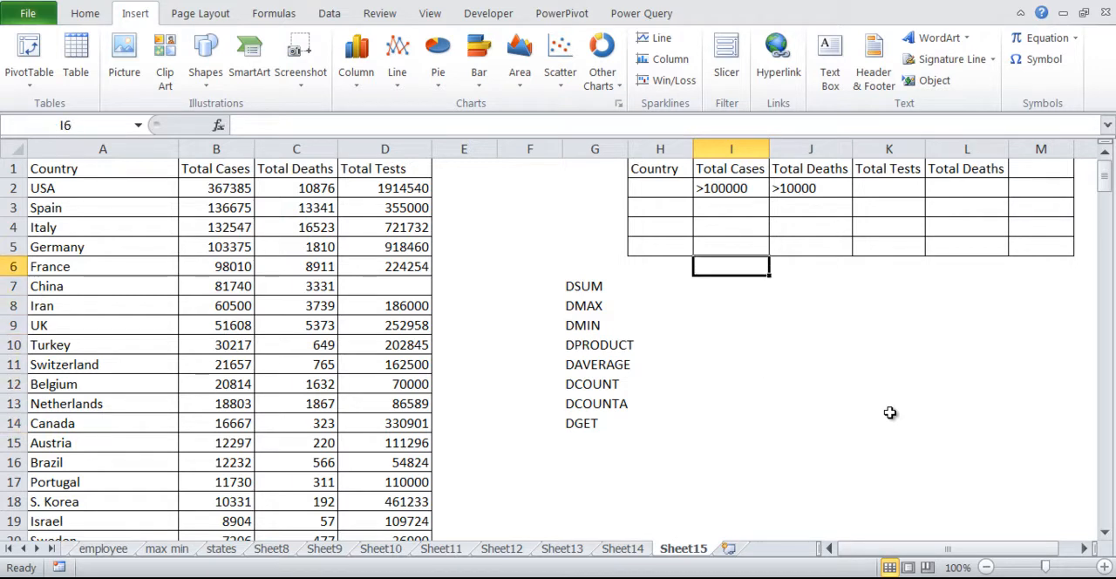
{"action": "key", "text": "Down"}
{"action": "key", "text": "Left"}
{"action": "key", "text": "Left"}
{"action": "key", "text": "Right"}
{"action": "key", "text": "Right"}
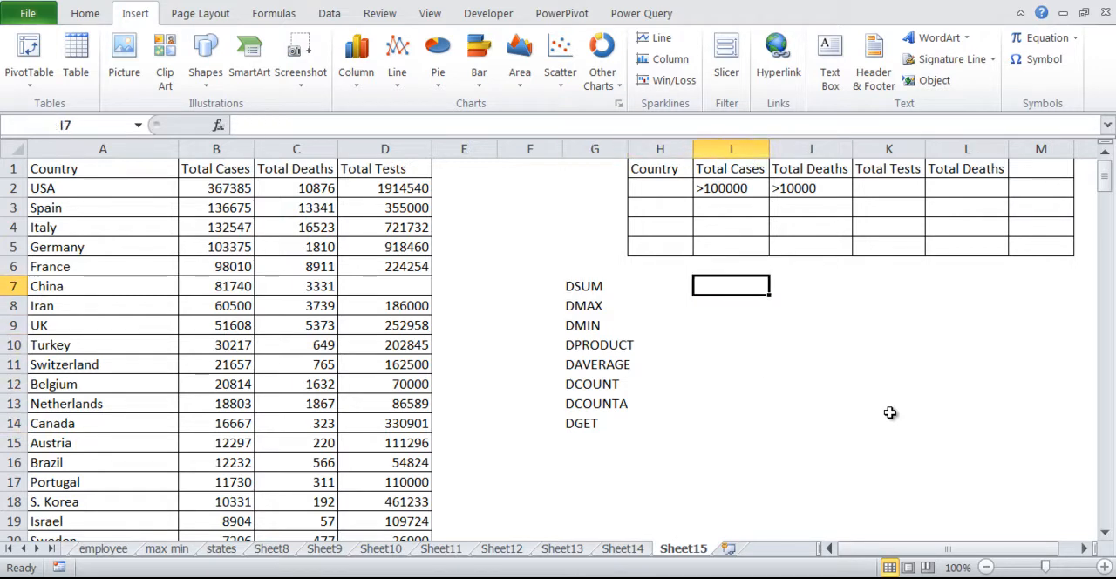
{"action": "type", "text": "=dsum"}
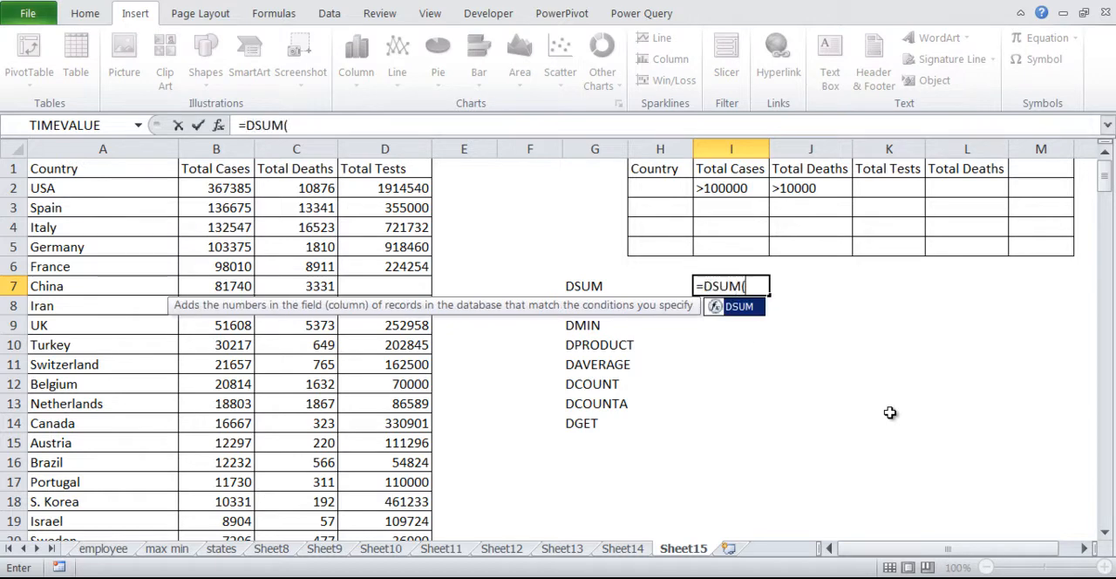
{"action": "key", "text": "Tab"}
Use the whole COVID data table, A1:D212, as the DSUM database argument.
{"action": "left_click", "coordinate": [336, 293]}
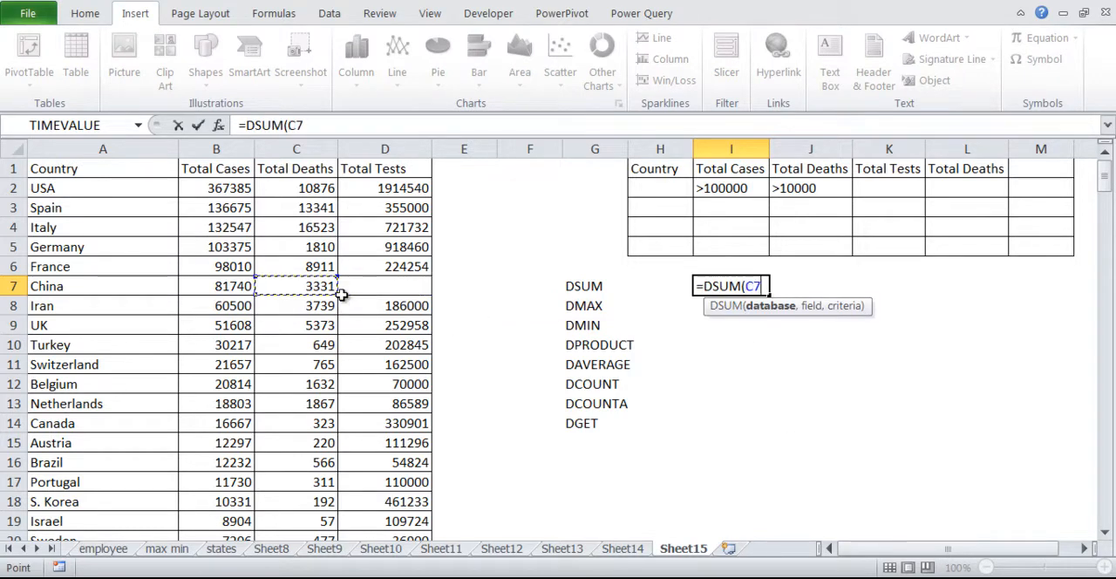
{"action": "key", "text": "ctrl+Up"}
{"action": "key", "text": "ctrl+Left"}
{"action": "key", "text": "ctrl+shift+Right"}
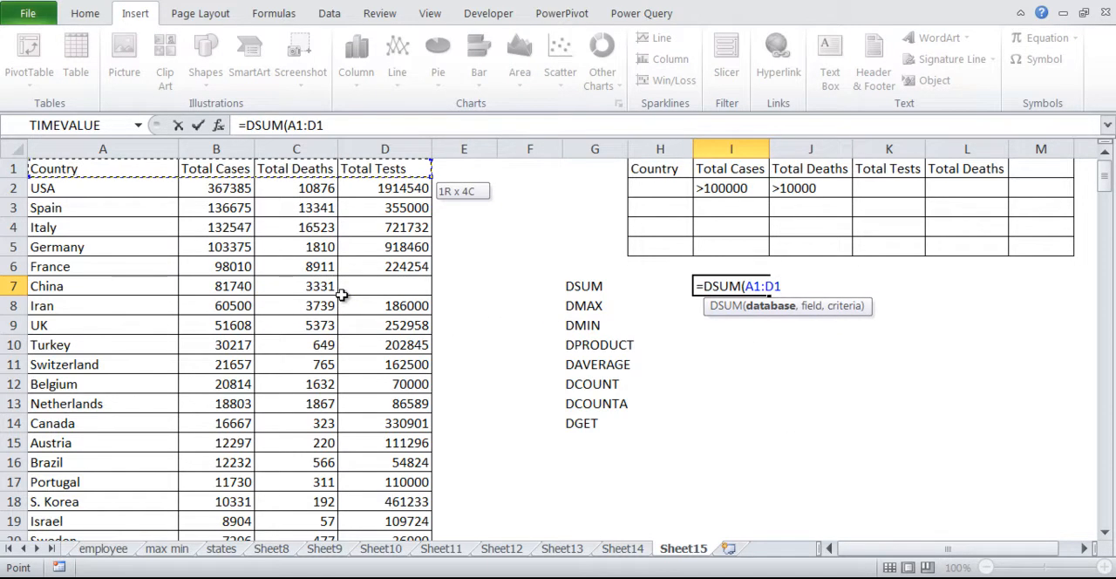
{"action": "key", "text": "ctrl+shift+Down"}
{"action": "type", "text": ","}
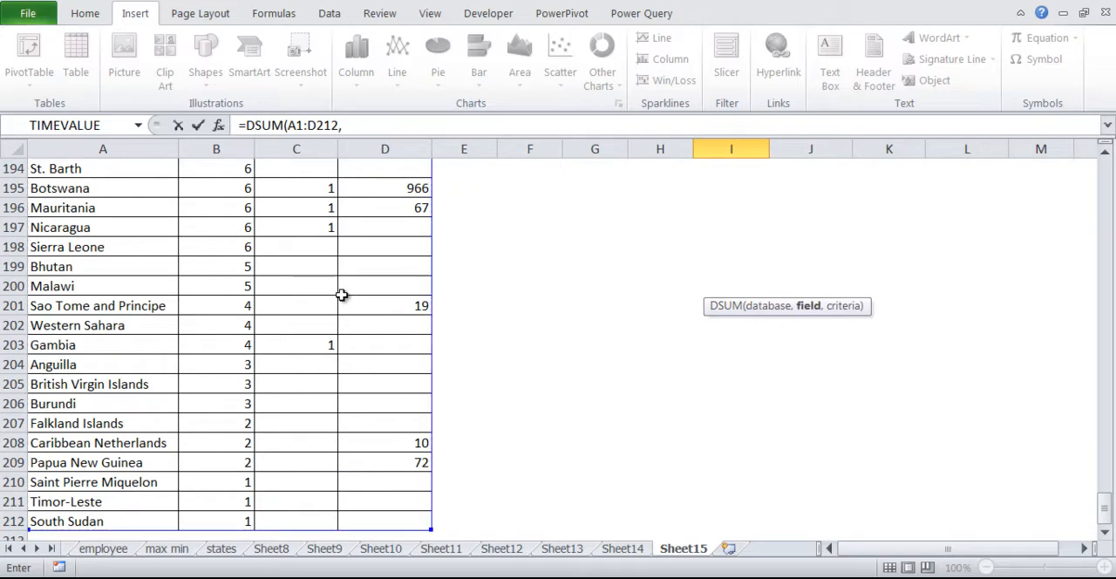
Give DSUM the field "Total Deaths" and the criteria range H1:L2, and complete the formula.
{"action": "scroll", "coordinate": [341, 295], "scroll_direction": "up", "scroll_amount": 20}
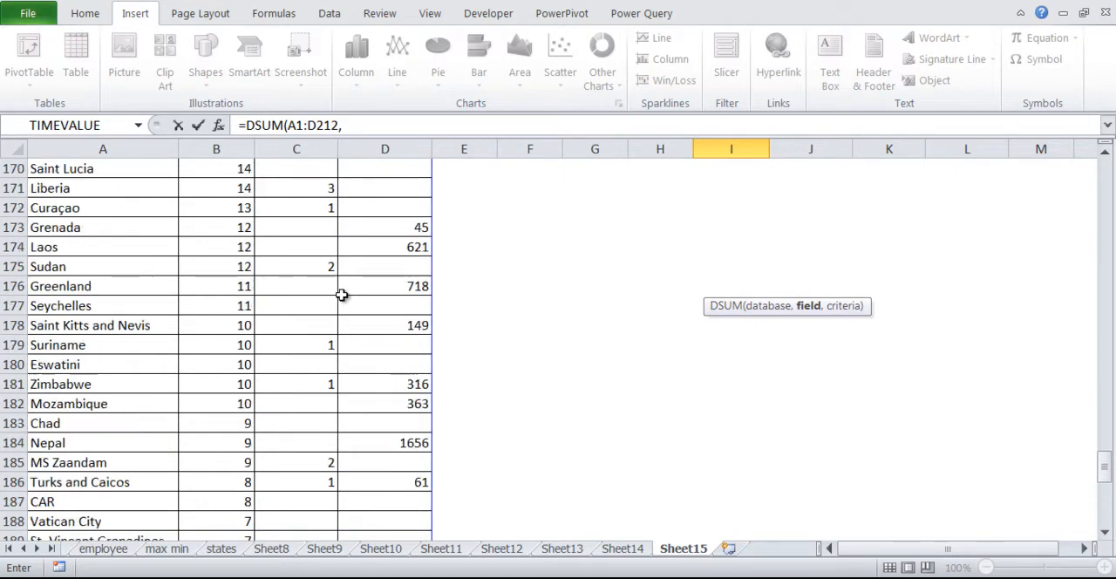
{"action": "scroll", "coordinate": [345, 298], "scroll_direction": "up", "scroll_amount": 17}
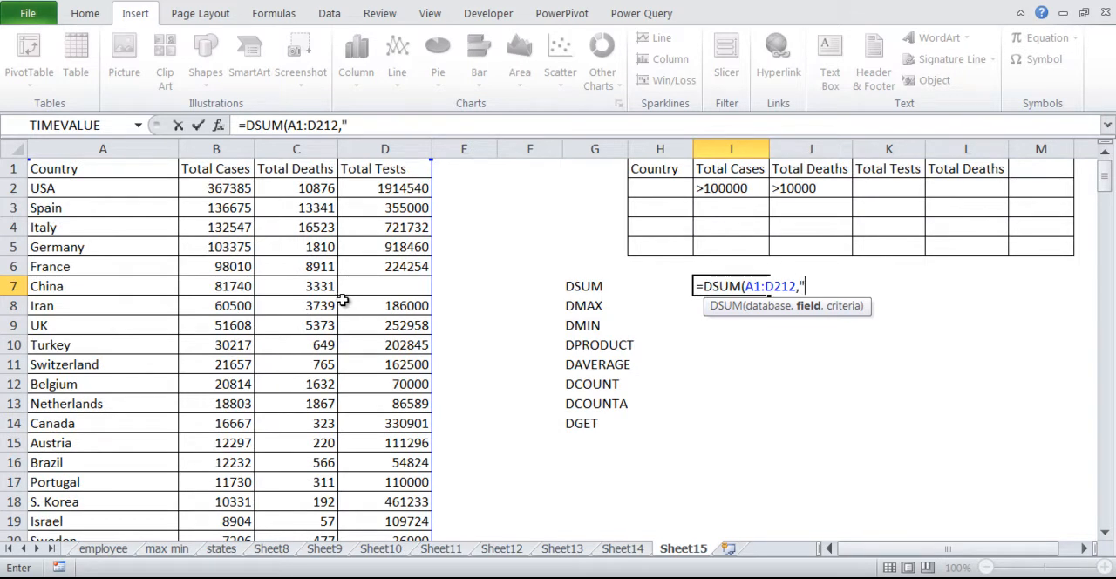
{"action": "type", "text": "\"Total Dead"}
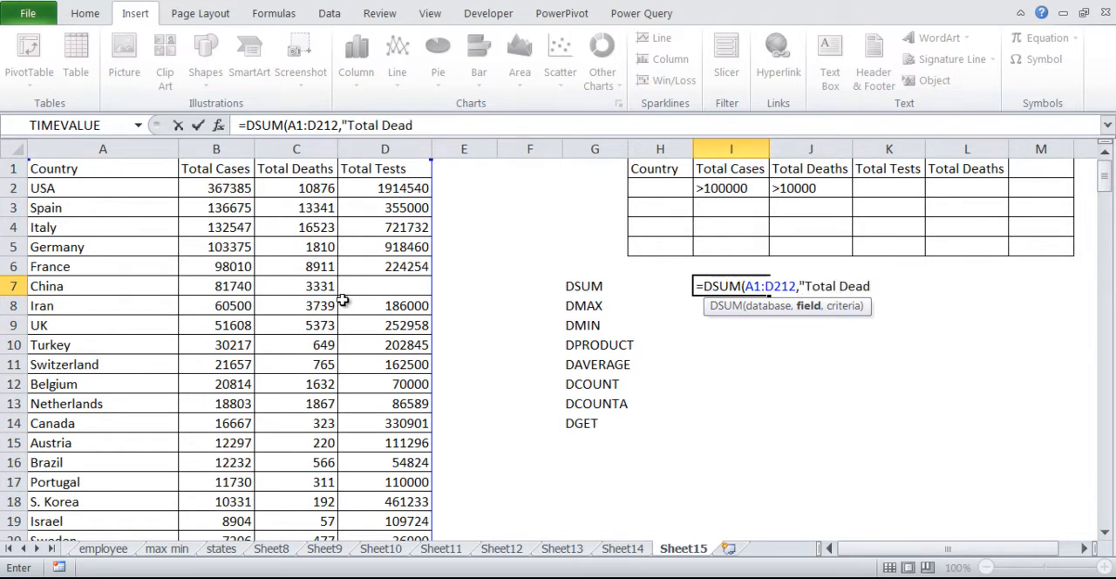
{"action": "key", "text": "BackSpace"}
{"action": "type", "text": "ths\","}
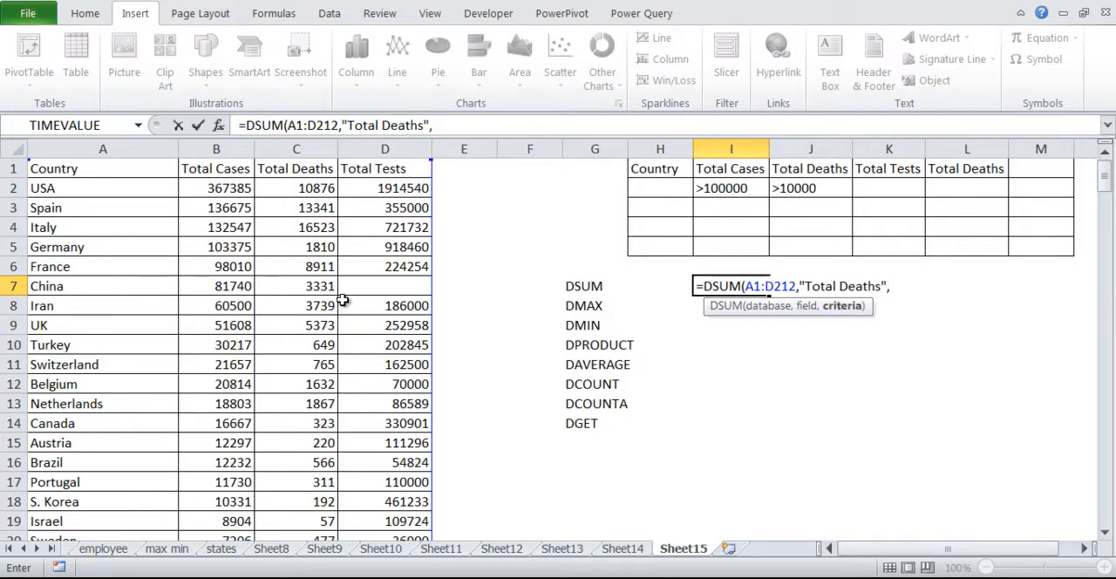
{"action": "left_click_drag", "start_coordinate": [673, 177], "coordinate": [966, 190]}
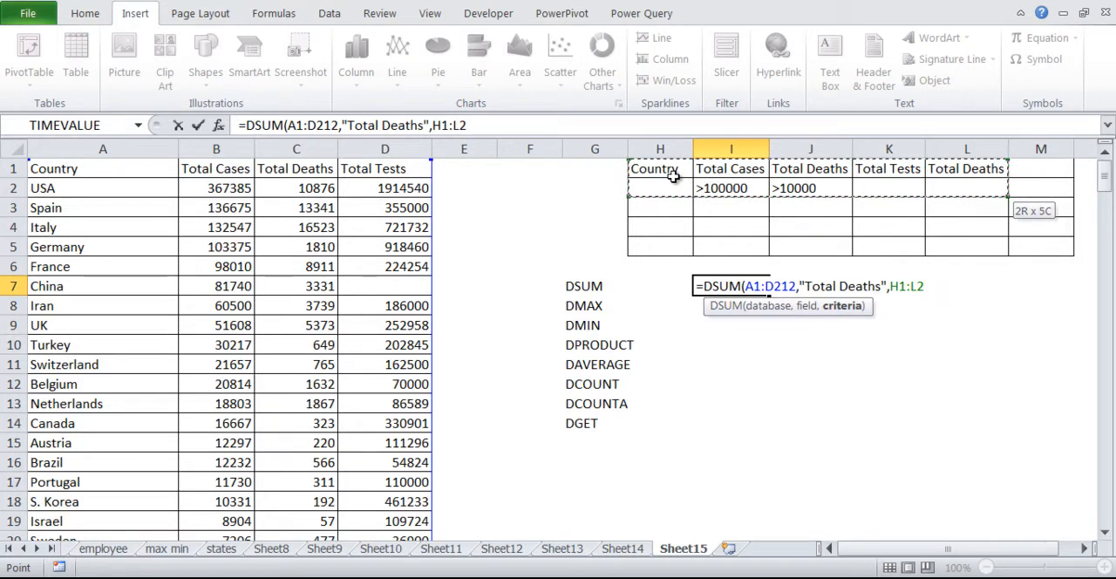
{"action": "key", "text": "Return"}
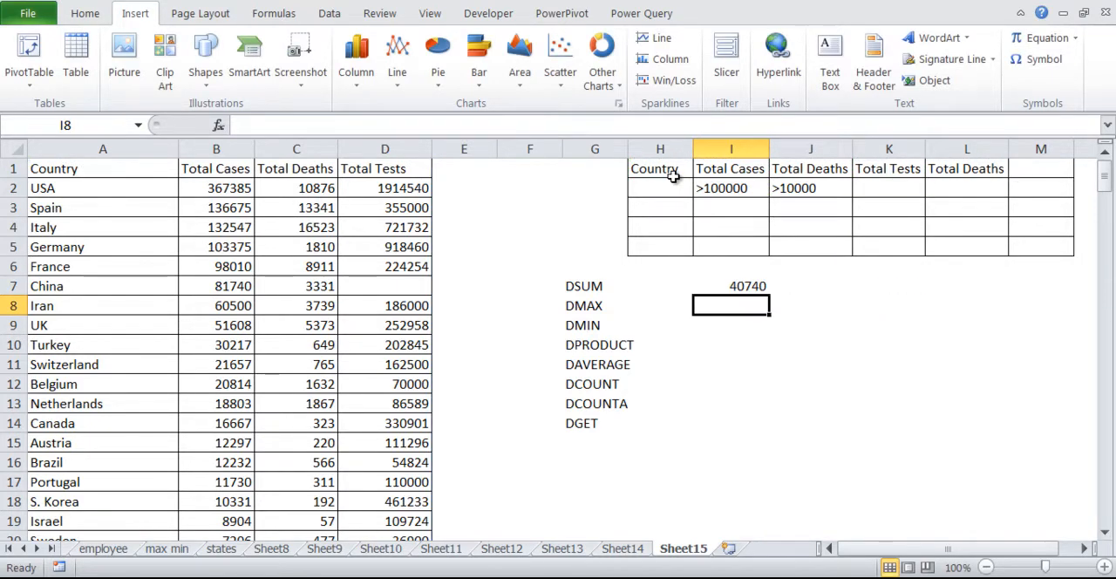
Compare the DSUM result in I7 with the criteria in I2:J2 and the countries' total cases and deaths.
{"action": "key", "text": "Up"}
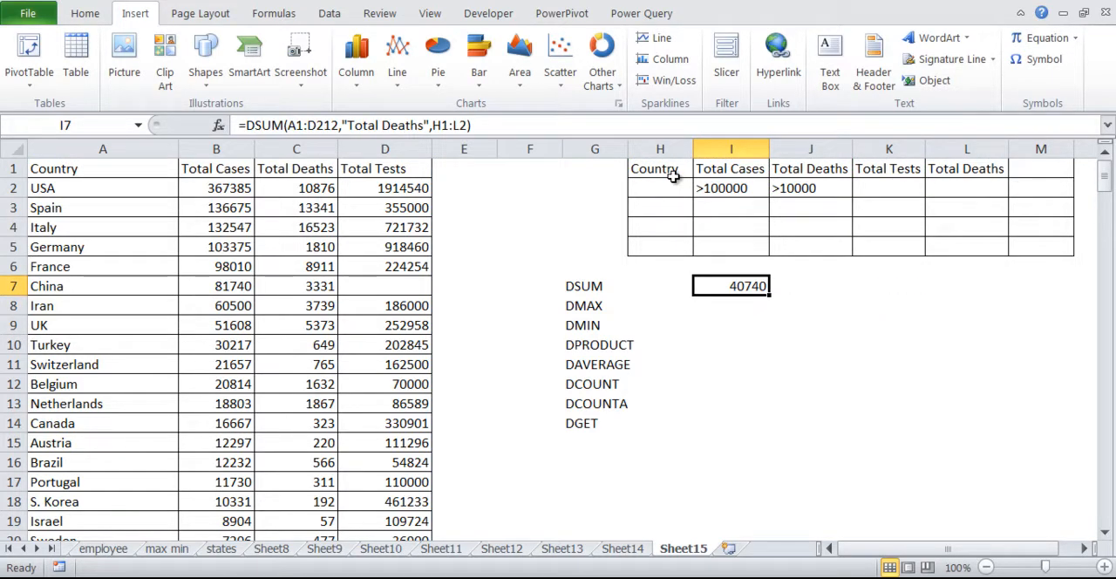
{"action": "left_click", "coordinate": [732, 190]}
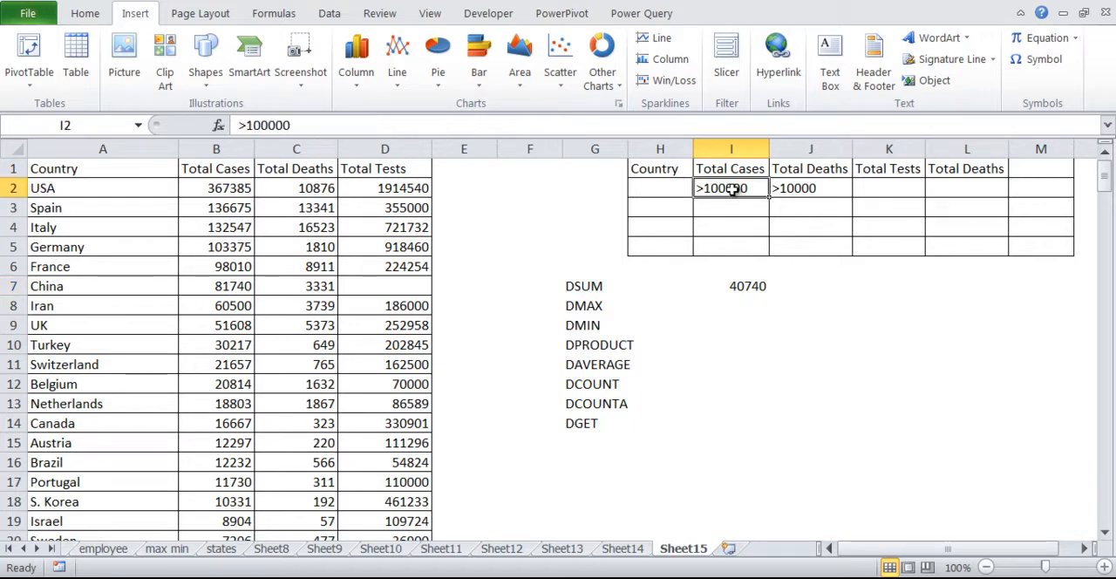
{"action": "left_click", "coordinate": [792, 187]}
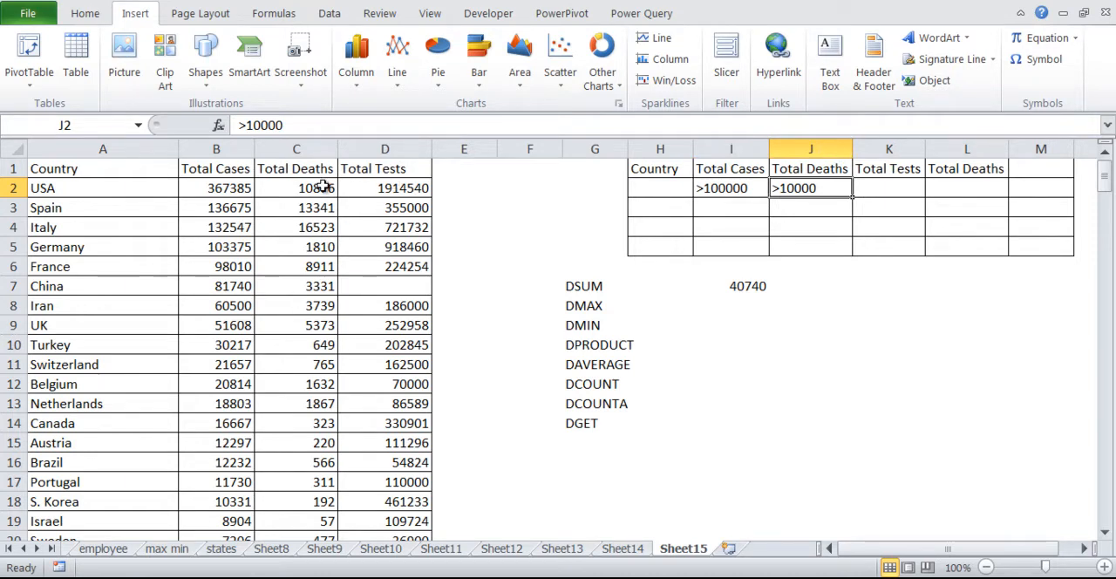
{"action": "left_click_drag", "start_coordinate": [322, 188], "coordinate": [324, 224]}
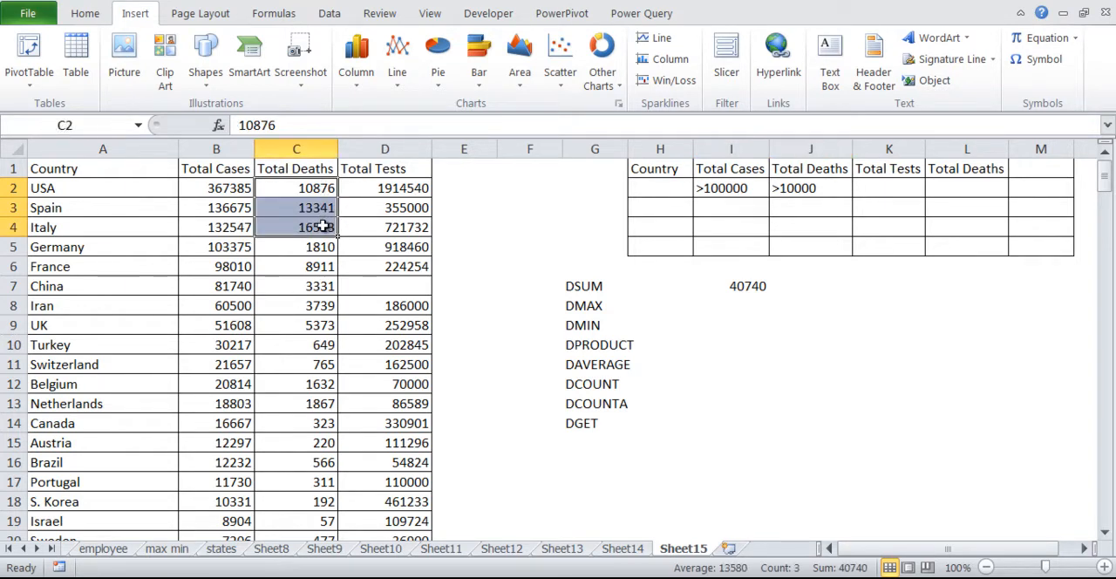
{"action": "left_click", "coordinate": [239, 246]}
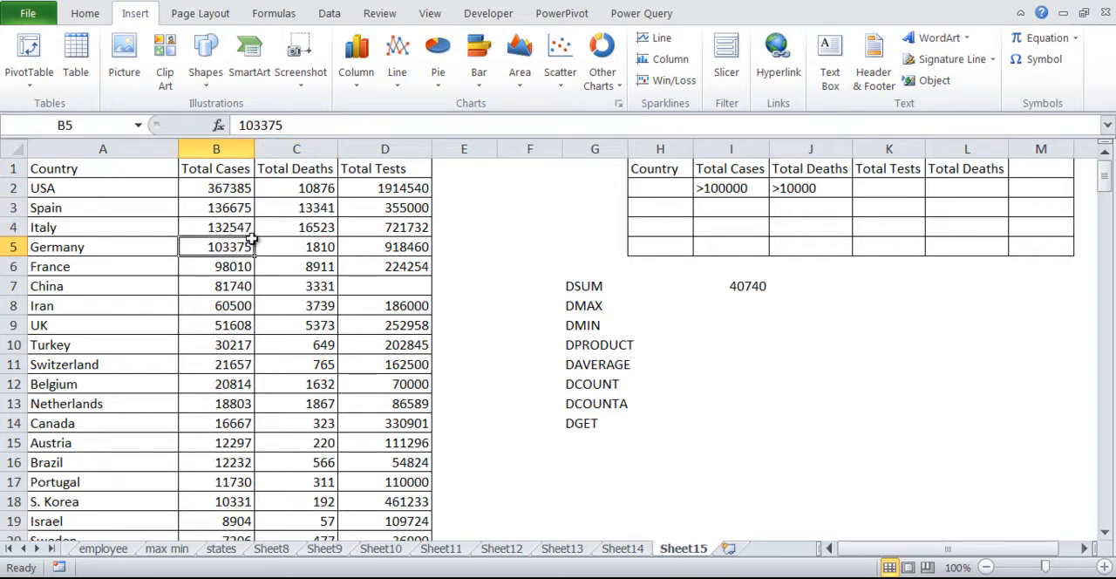
{"action": "left_click", "coordinate": [327, 251]}
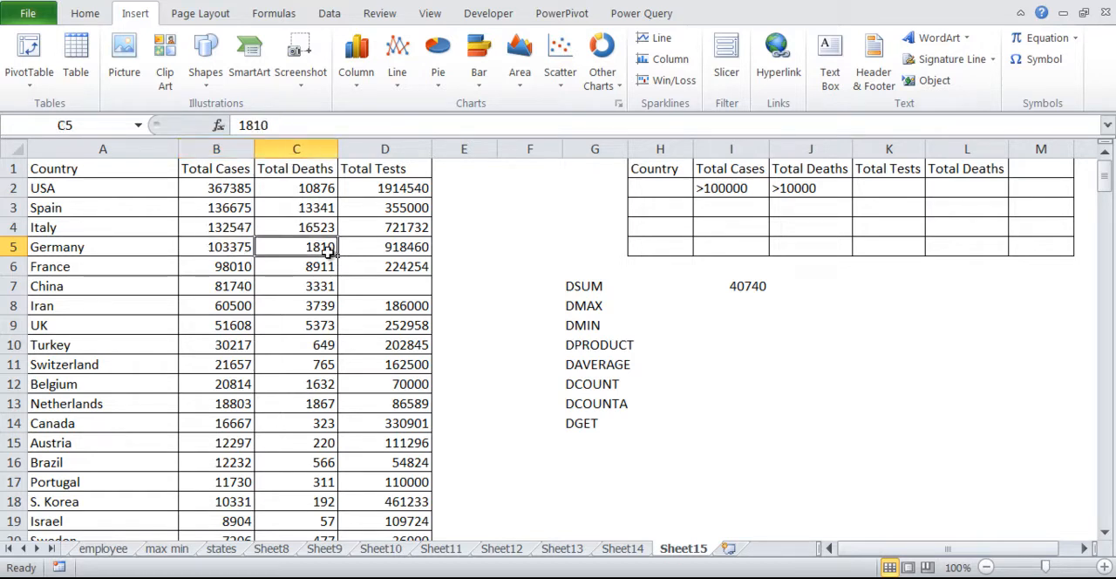
{"action": "left_click", "coordinate": [231, 292]}
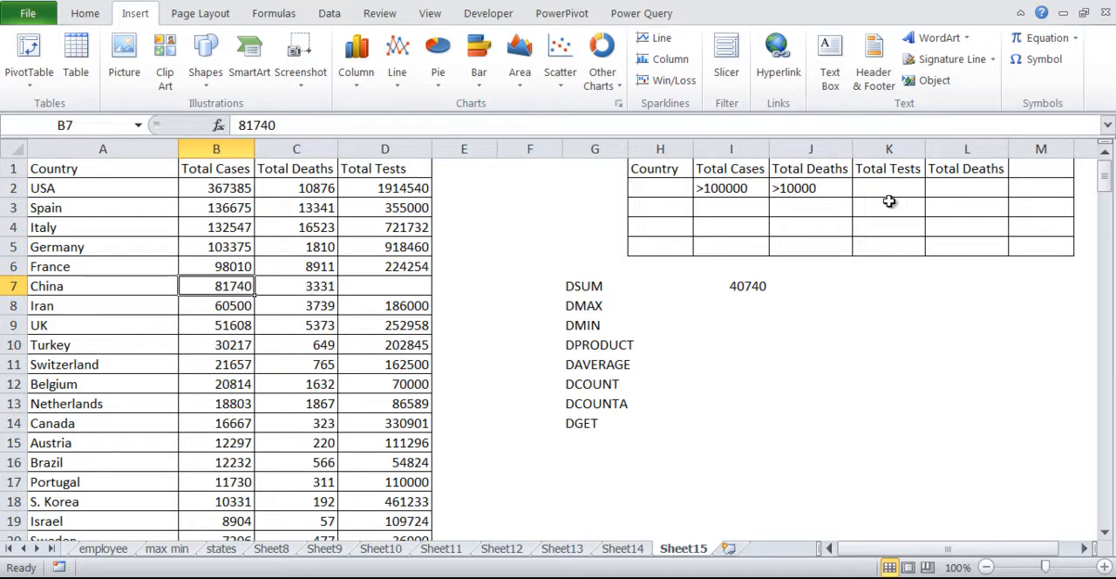
{"action": "left_click", "coordinate": [740, 281]}
{"action": "key", "text": "Return"}
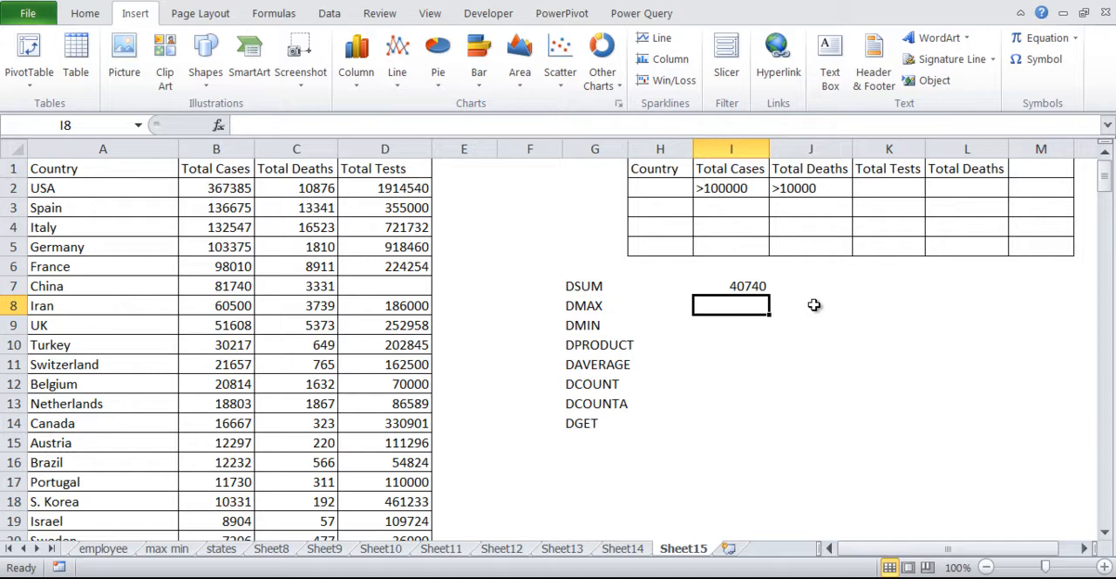
{"action": "key", "text": "Up"}
{"action": "key", "text": "Up"}
{"action": "key", "text": "Up"}
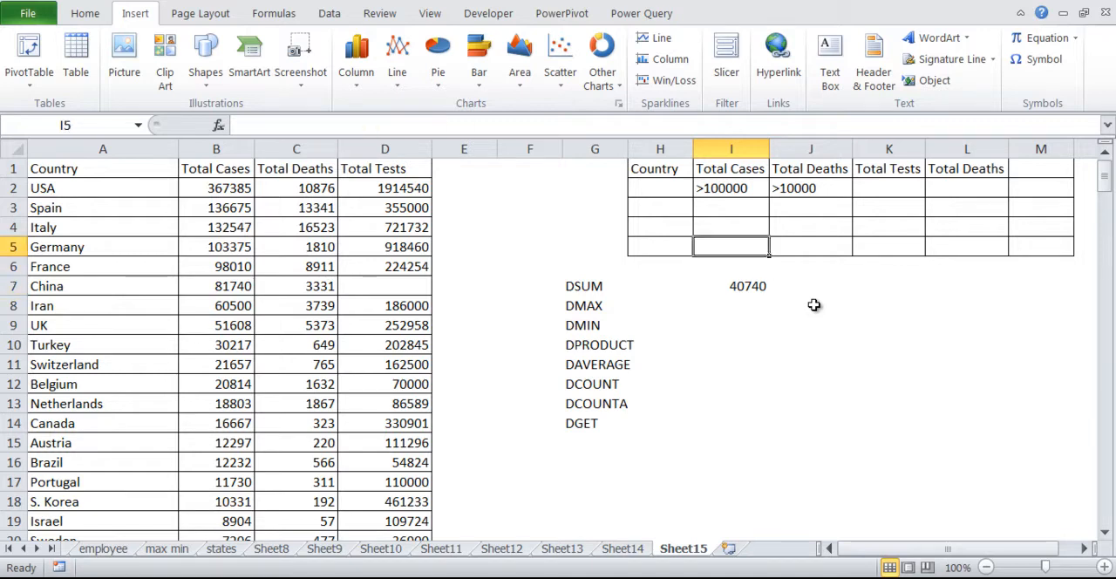
{"action": "key", "text": "Down"}
{"action": "key", "text": "Down"}
{"action": "key", "text": "Down"}
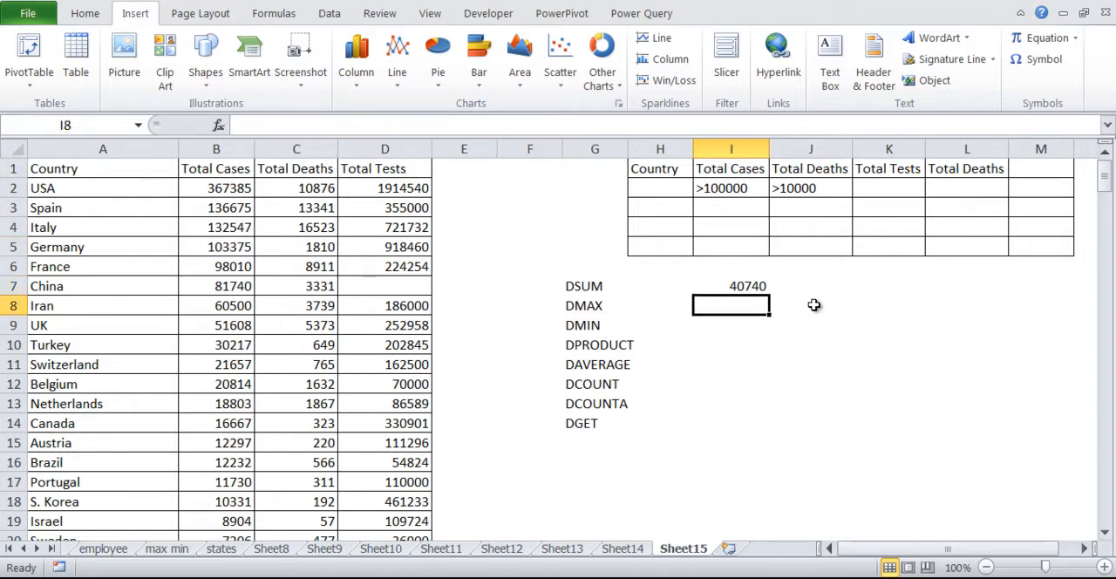
Begin a DMAX formula in I8 with the data table A1:D212 as its database.
{"action": "type", "text": "=dmax"}
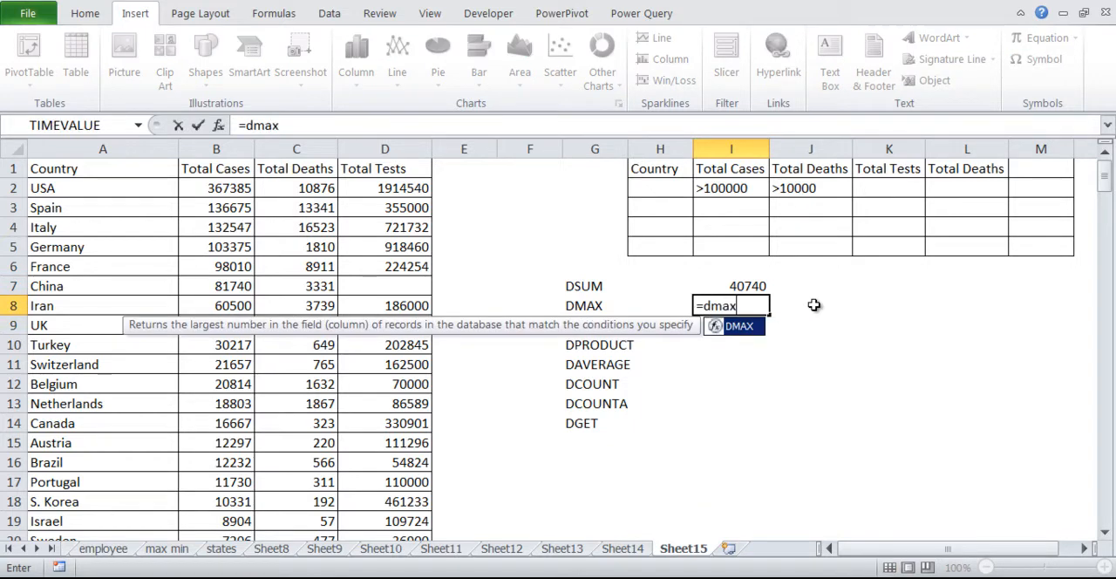
{"action": "key", "text": "Tab"}
{"action": "left_click", "coordinate": [95, 206]}
{"action": "key", "text": "ctrl+Up"}
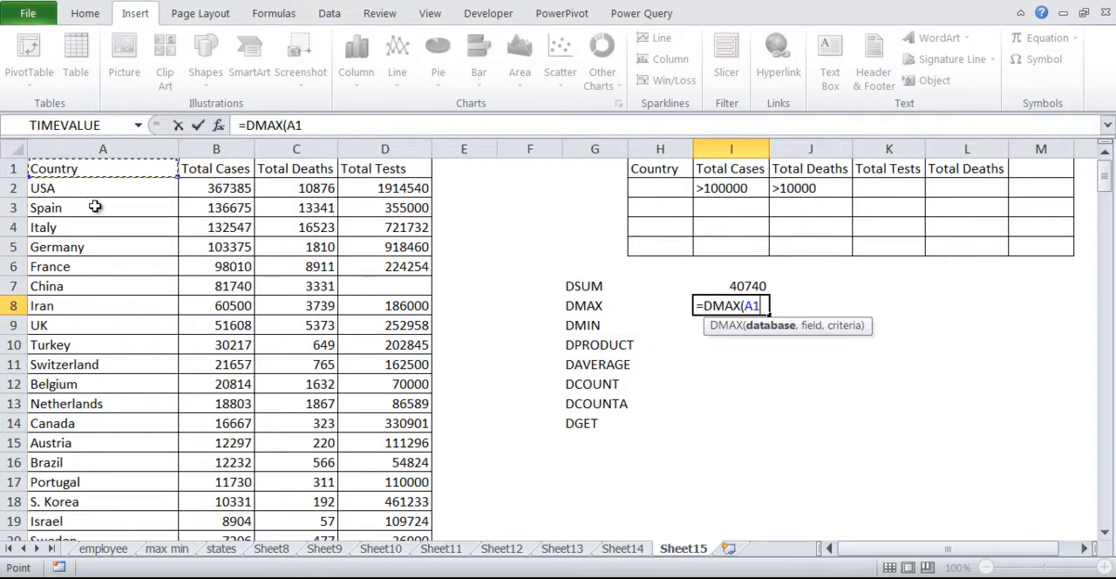
{"action": "key", "text": "ctrl+shift+Right"}
{"action": "key", "text": "ctrl+shift+Down"}
{"action": "type", "text": ","}
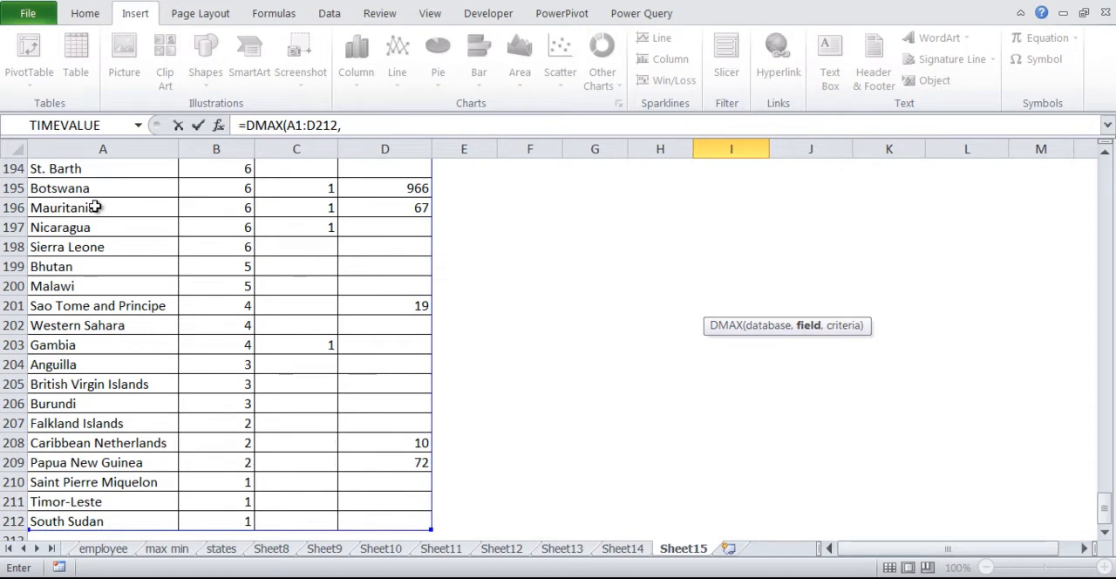
Use the Total Deaths header C1 as the DMAX field and try an empty string "" as the criteria, completing the formula.
{"action": "key", "text": "ctrl+Home"}
{"action": "key", "text": "Right"}
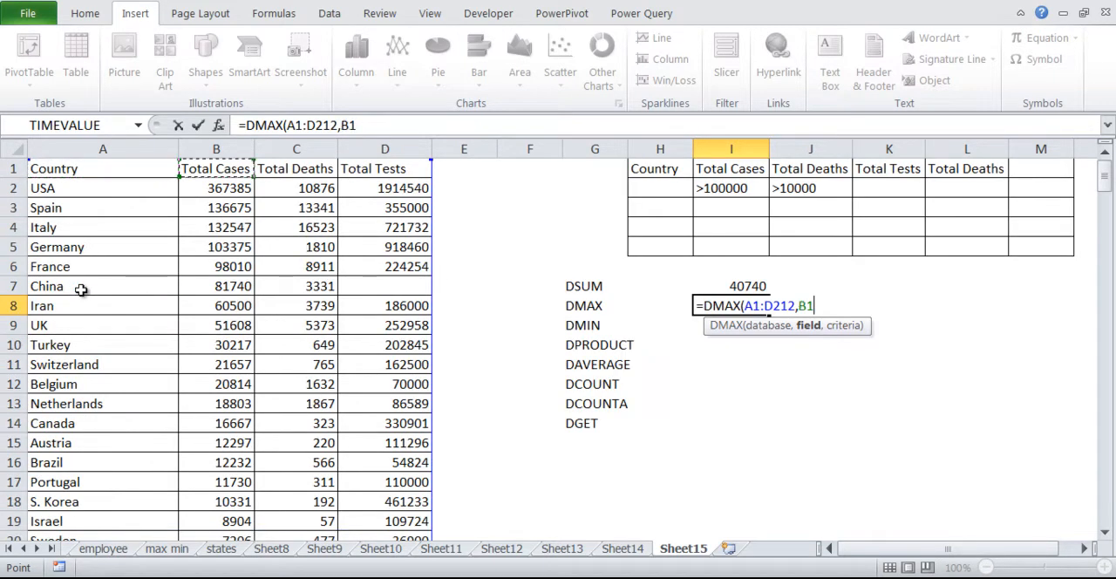
{"action": "key", "text": "Right"}
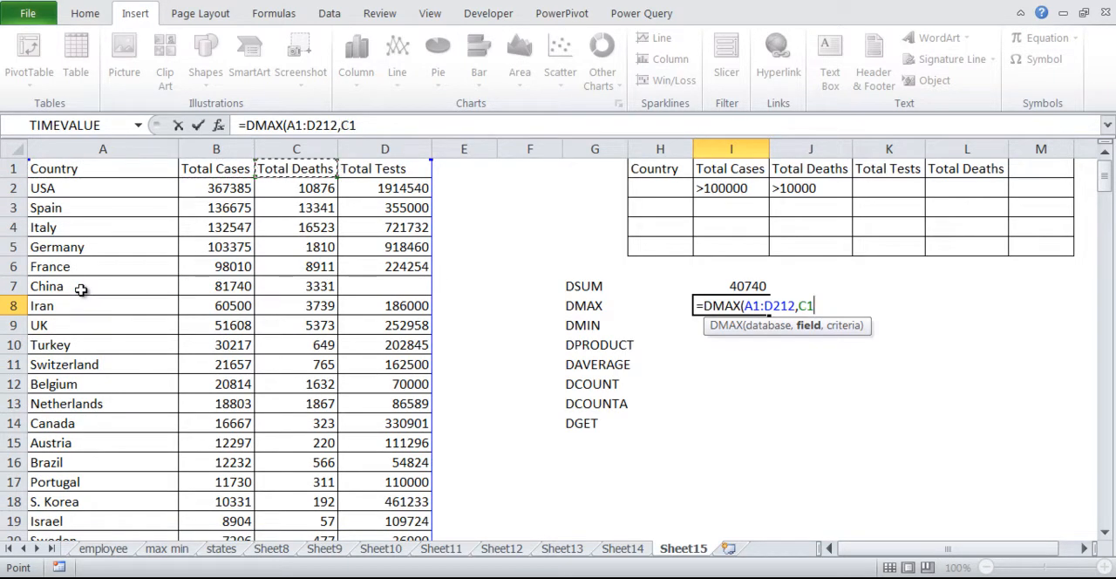
{"action": "type", "text": ","}
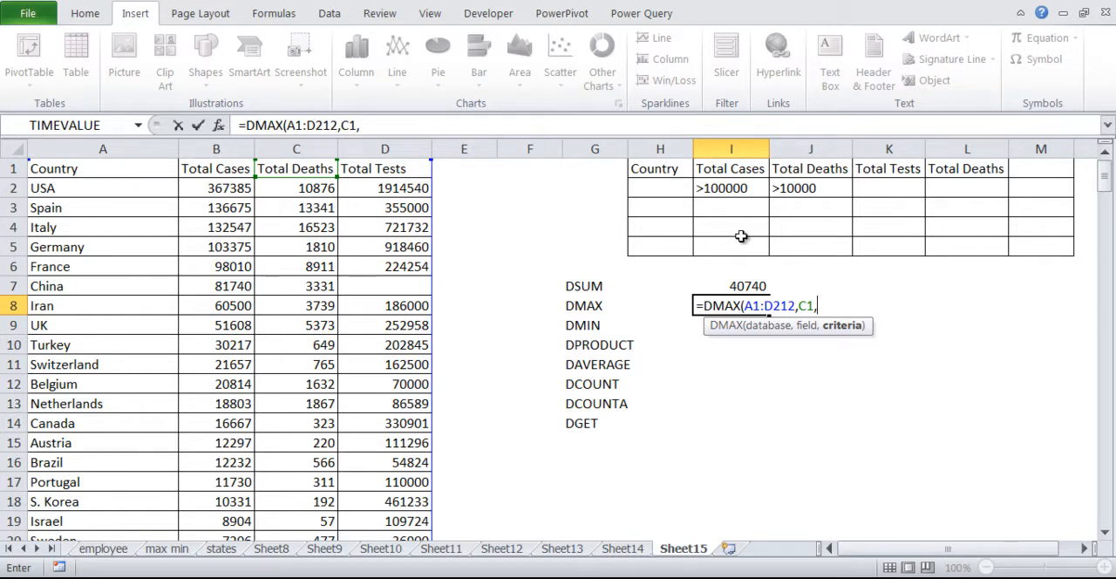
{"action": "type", "text": "\"\")"}
{"action": "key", "text": "Return"}
{"action": "key", "text": "Up"}
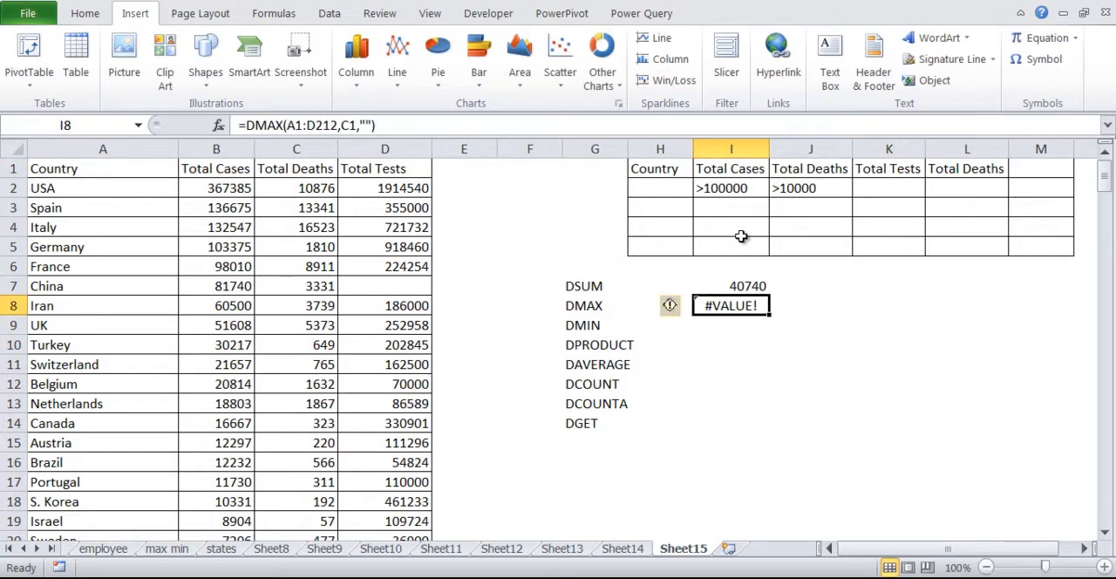
Replace the empty-string criteria of the DMAX formula in I8 with the range H1:H2 and complete the formula.
{"action": "key", "text": "F2"}
{"action": "key", "text": "Left"}
{"action": "key", "text": "BackSpace"}
{"action": "key", "text": "BackSpace"}
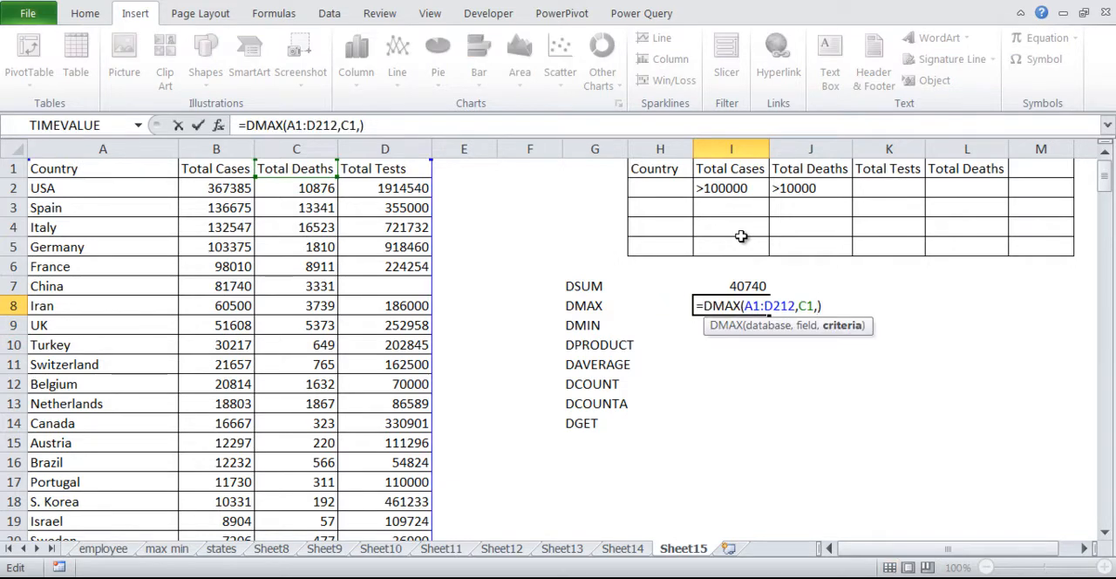
{"action": "left_click_drag", "start_coordinate": [658, 171], "coordinate": [657, 188]}
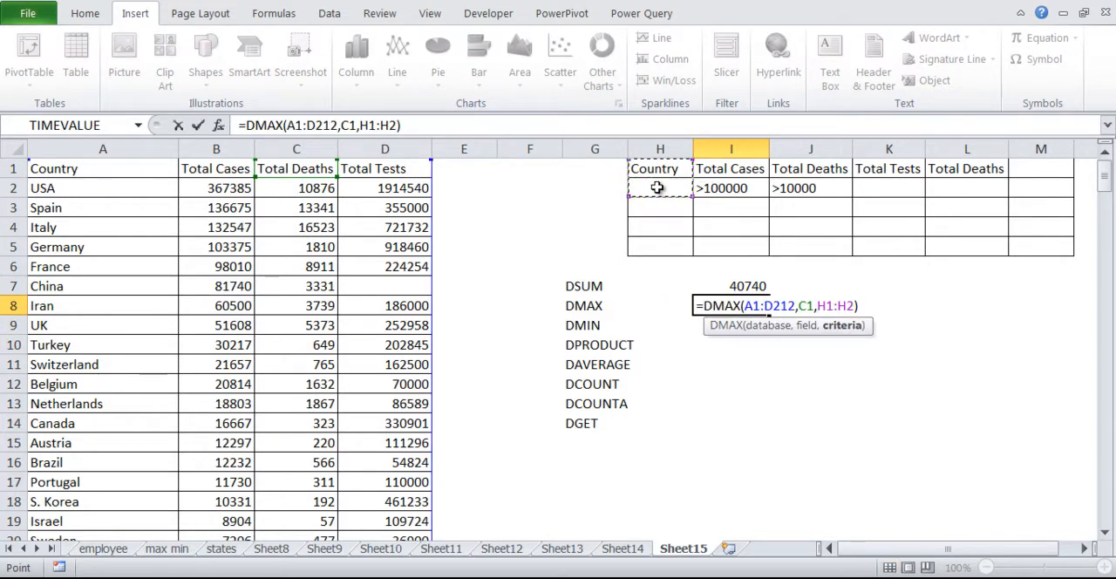
{"action": "key", "text": "Return"}
{"action": "key", "text": "Up"}
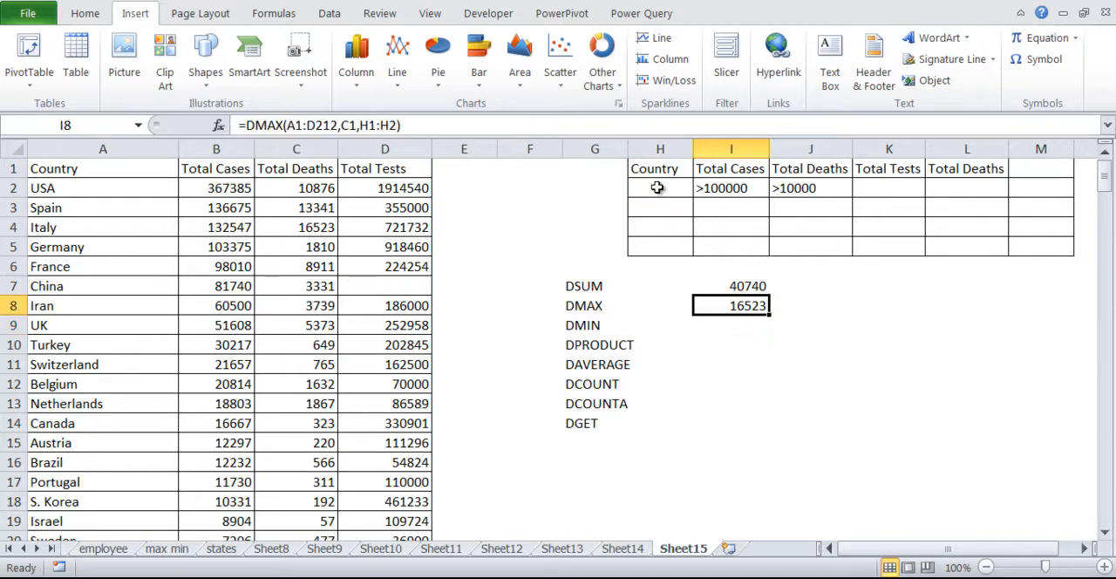
Review the arguments of the DMAX formula in I8 and compare its result with Italy's total deaths.
{"action": "key", "text": "F2"}
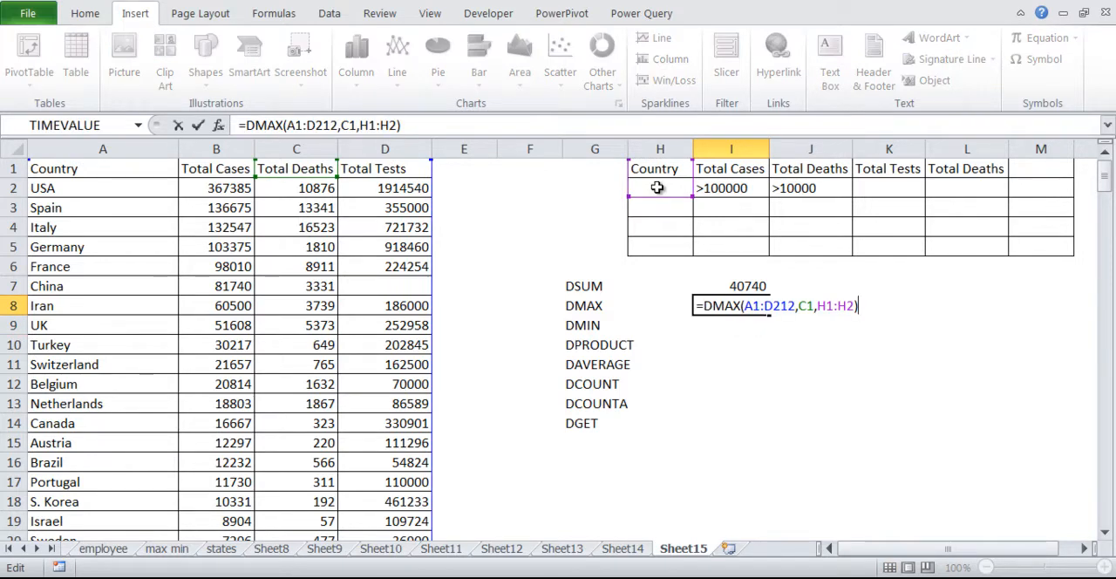
{"action": "key", "text": "Escape"}
{"action": "key", "text": "F2"}
{"action": "key", "text": "Left"}
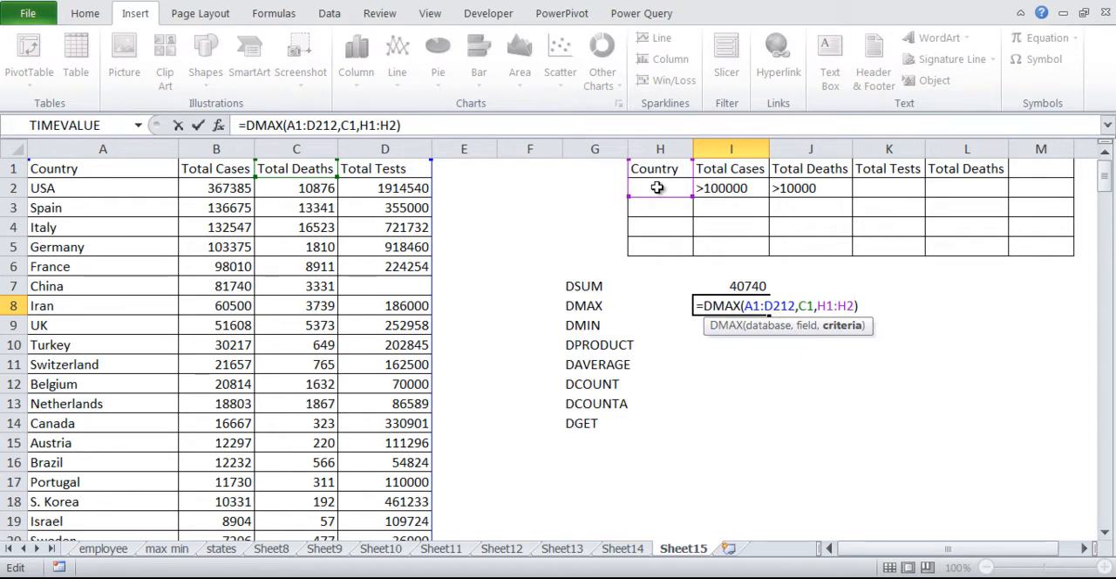
{"action": "key", "text": "Escape"}
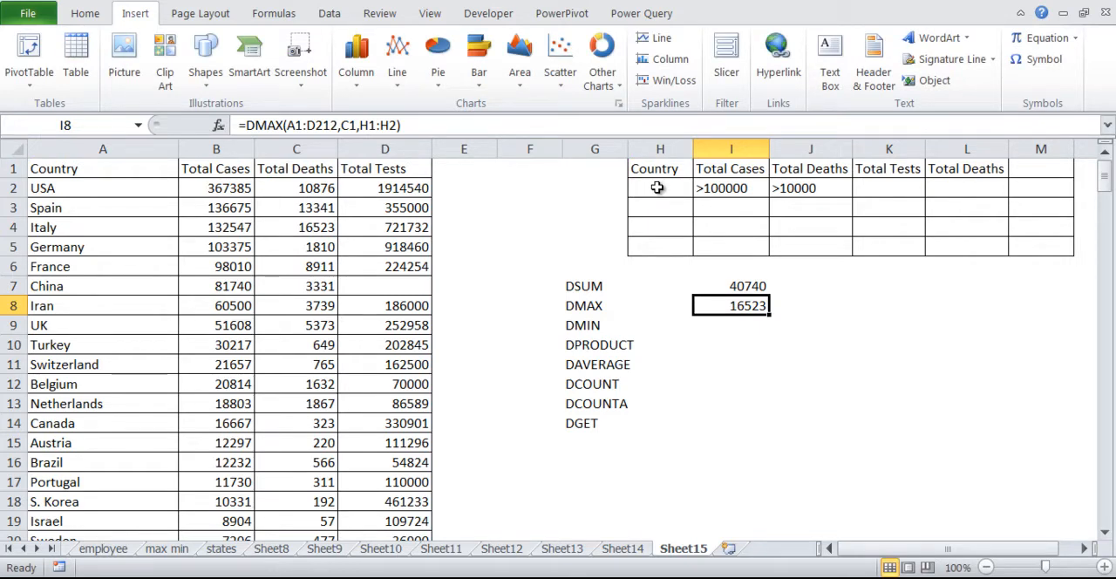
{"action": "key", "text": "Left"}
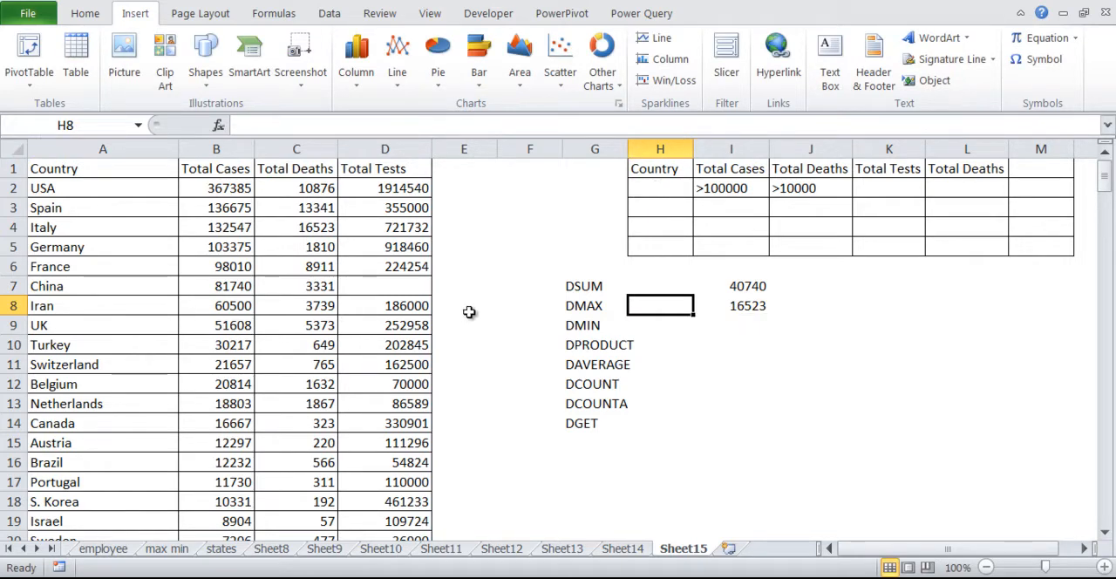
{"action": "left_click", "coordinate": [325, 227]}
{"action": "key", "text": "Right"}
Copy the text of the DMAX formula from I8, leaving the formula unchanged.
{"action": "key", "text": "Right"}
{"action": "key", "text": "Right"}
{"action": "key", "text": "Right"}
{"action": "key", "text": "Right"}
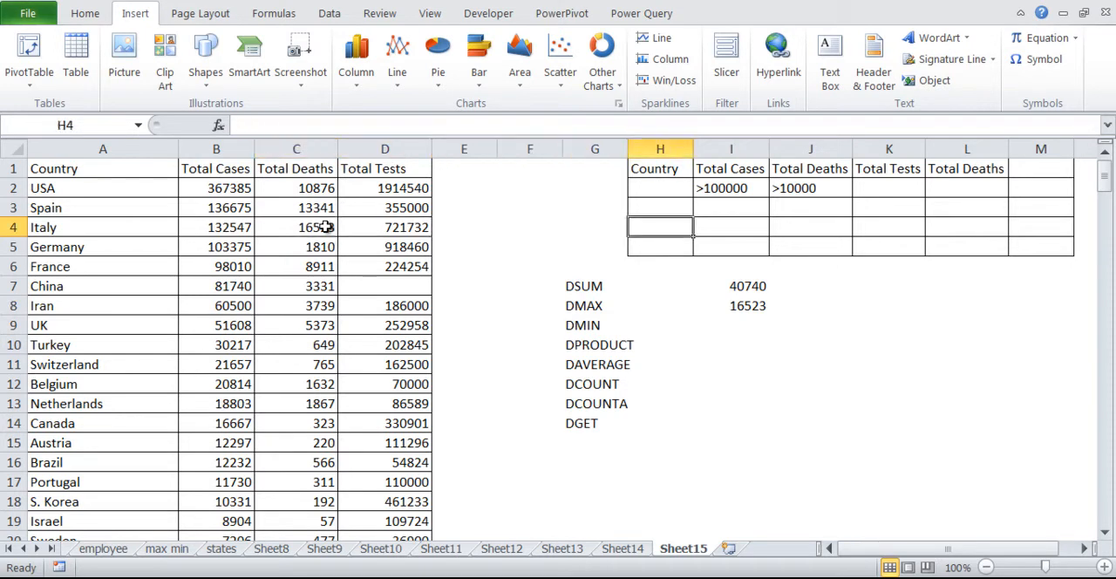
{"action": "key", "text": "Down"}
{"action": "key", "text": "Down"}
{"action": "key", "text": "Down"}
{"action": "key", "text": "Right"}
Paste the copied formula into I9 and change its function to DMIN.
{"action": "key", "text": "Down"}
{"action": "key", "text": "F2"}
{"action": "key", "text": "ctrl+shift+Left"}
{"action": "key", "text": "ctrl+shift+Left"}
{"action": "key", "text": "ctrl+shift+Left"}
{"action": "key", "text": "ctrl+shift+Left"}
{"action": "key", "text": "ctrl+shift+Left"}
{"action": "key", "text": "ctrl+shift+Left"}
{"action": "key", "text": "ctrl+shift+Left"}
{"action": "key", "text": "ctrl+c"}
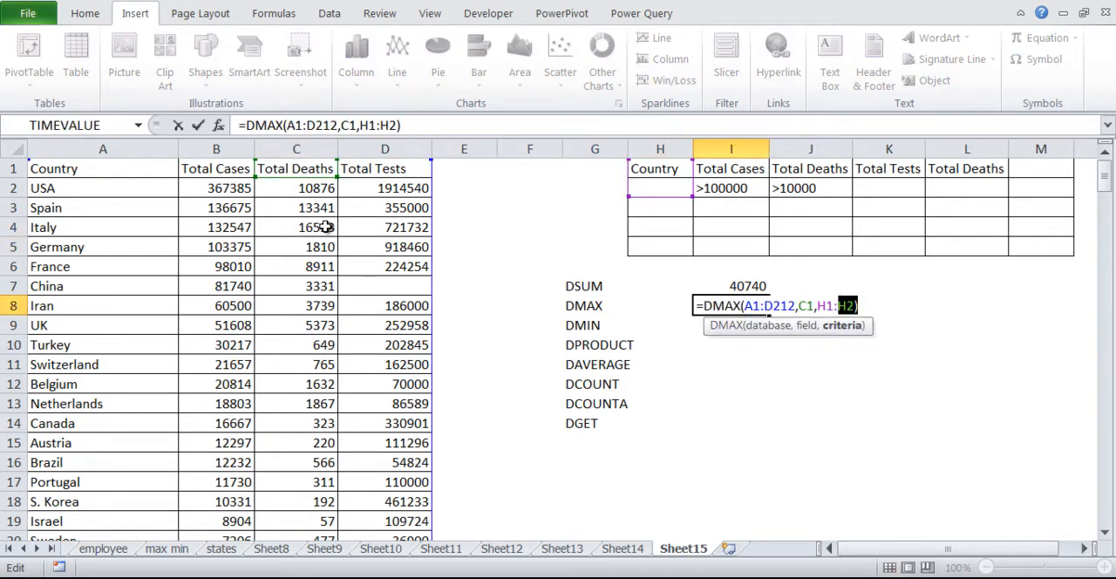
{"action": "key", "text": "Escape"}
{"action": "key", "text": "Down"}
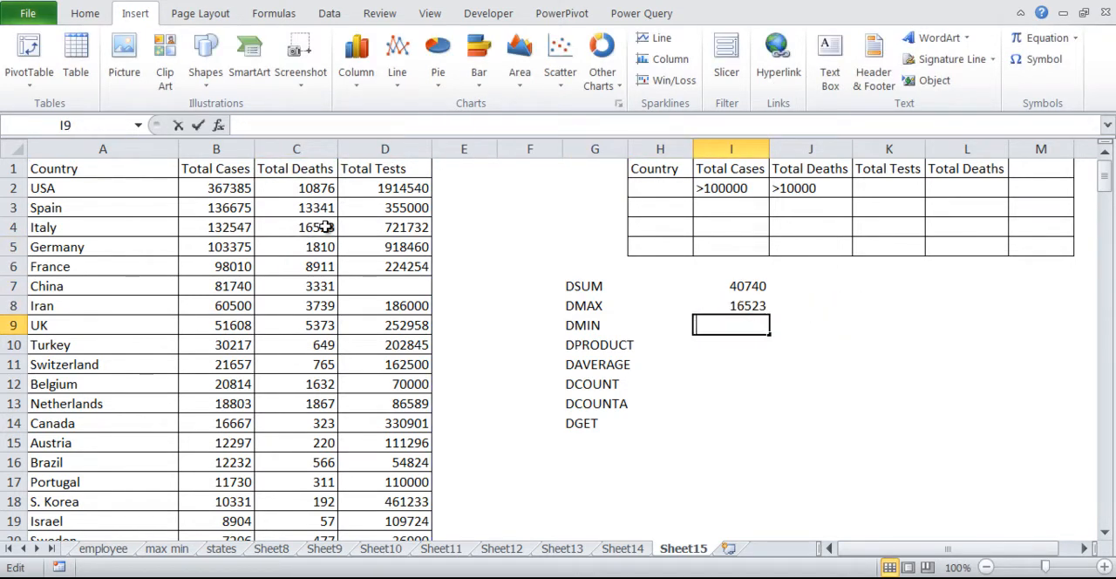
{"action": "key", "text": "ctrl+v"}
{"action": "key", "text": "ctrl+Left"}
{"action": "key", "text": "ctrl+Left"}
{"action": "key", "text": "ctrl+Left"}
{"action": "key", "text": "ctrl+Left"}
{"action": "key", "text": "ctrl+Left"}
{"action": "key", "text": "ctrl+Left"}
{"action": "key", "text": "BackSpace"}
{"action": "key", "text": "BackSpace"}
{"action": "key", "text": "BackSpace"}
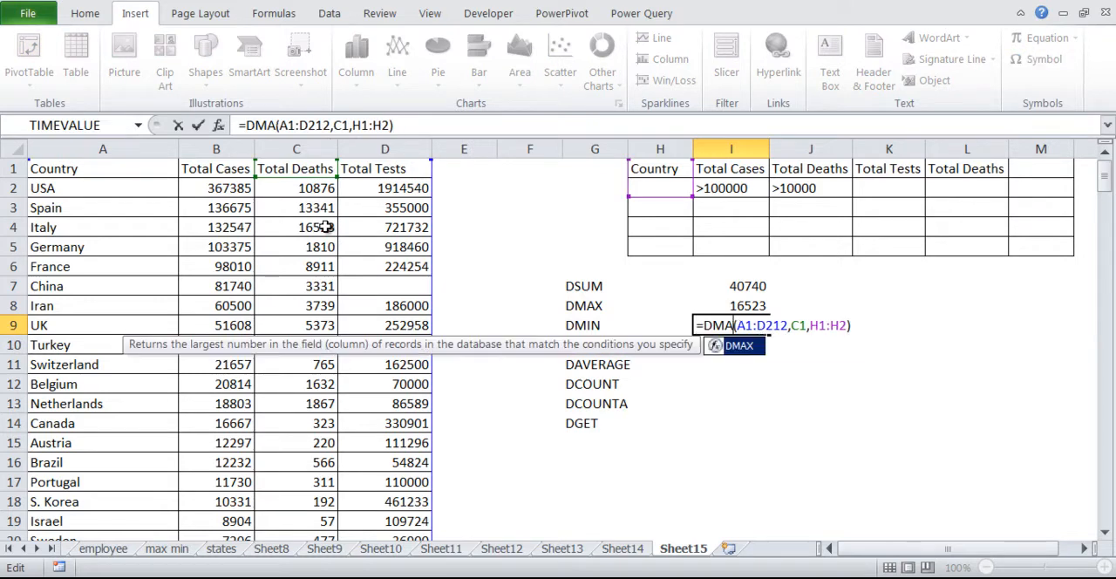
{"action": "type", "text": "in"}
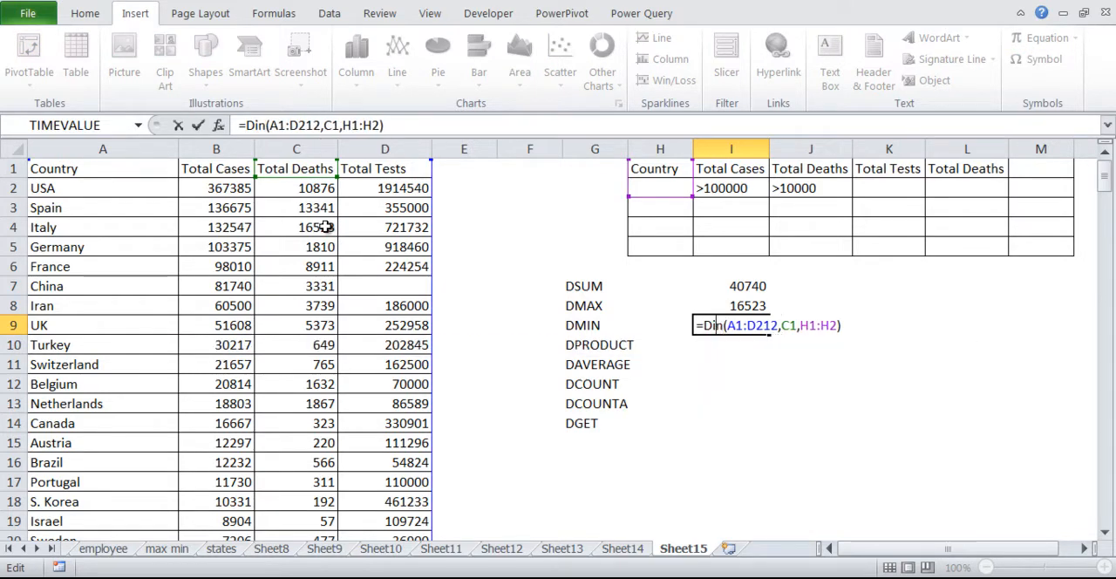
{"action": "type", "text": "m"}
{"action": "key", "text": "Return"}
{"action": "key", "text": "Up"}
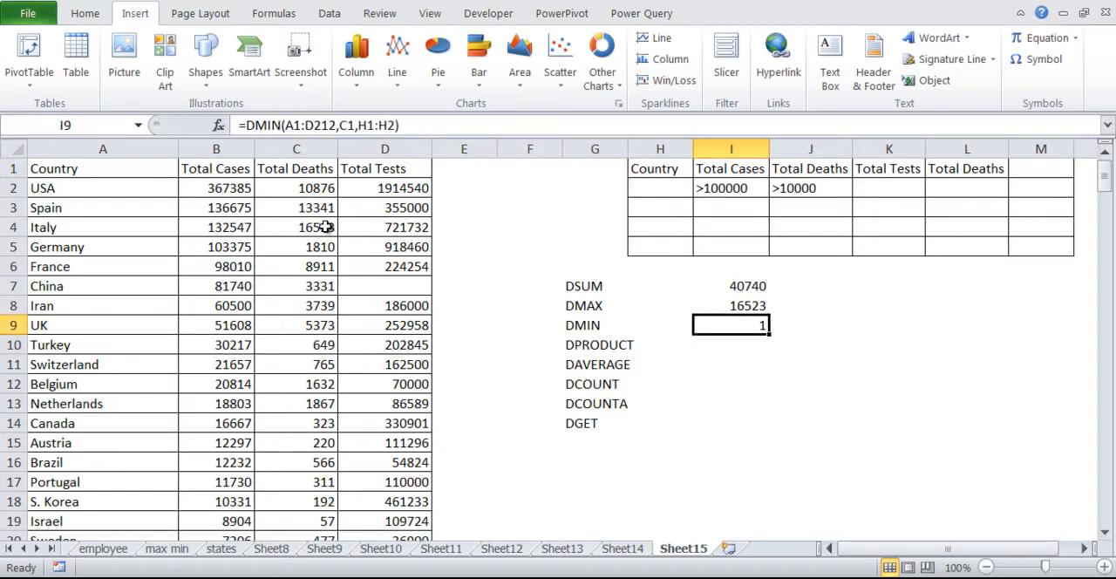
Paste the copied DMAX formula into I11 and change its function to DAVERAGE.
{"action": "key", "text": "Down"}
{"action": "key", "text": "Down"}
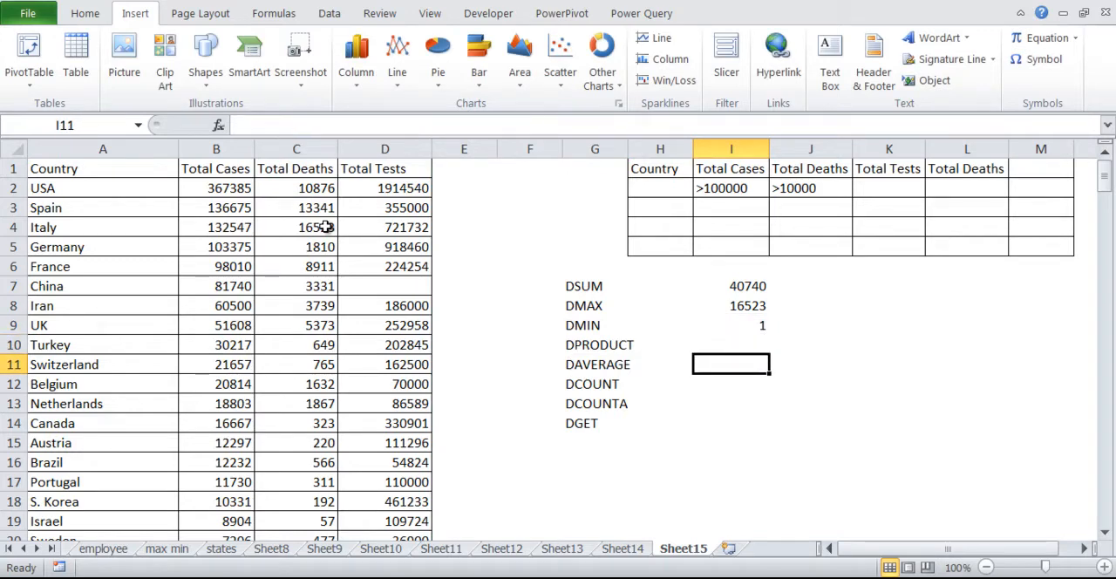
{"action": "key", "text": "F2"}
{"action": "key", "text": "ctrl+v"}
{"action": "key", "text": "Left"}
{"action": "key", "text": "Left"}
{"action": "key", "text": "Left"}
{"action": "key", "text": "Left"}
{"action": "key", "text": "Left"}
{"action": "key", "text": "Left"}
{"action": "key", "text": "Left"}
{"action": "key", "text": "Left"}
{"action": "key", "text": "Left"}
{"action": "key", "text": "Left"}
{"action": "key", "text": "Left"}
{"action": "key", "text": "Left"}
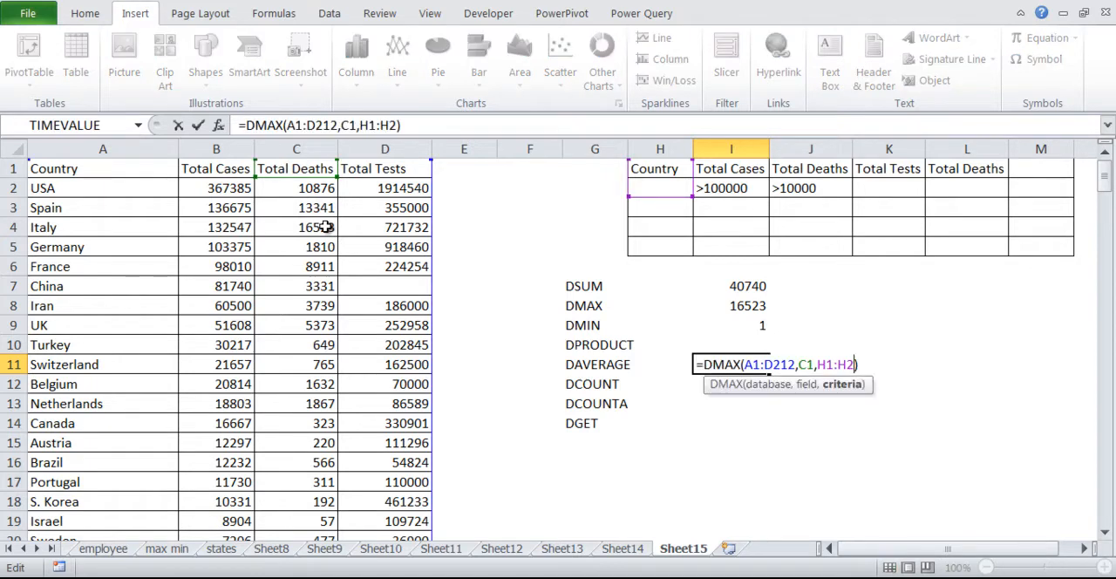
{"action": "key", "text": "BackSpace"}
{"action": "key", "text": "BackSpace"}
{"action": "key", "text": "BackSpace"}
{"action": "type", "text": "average"}
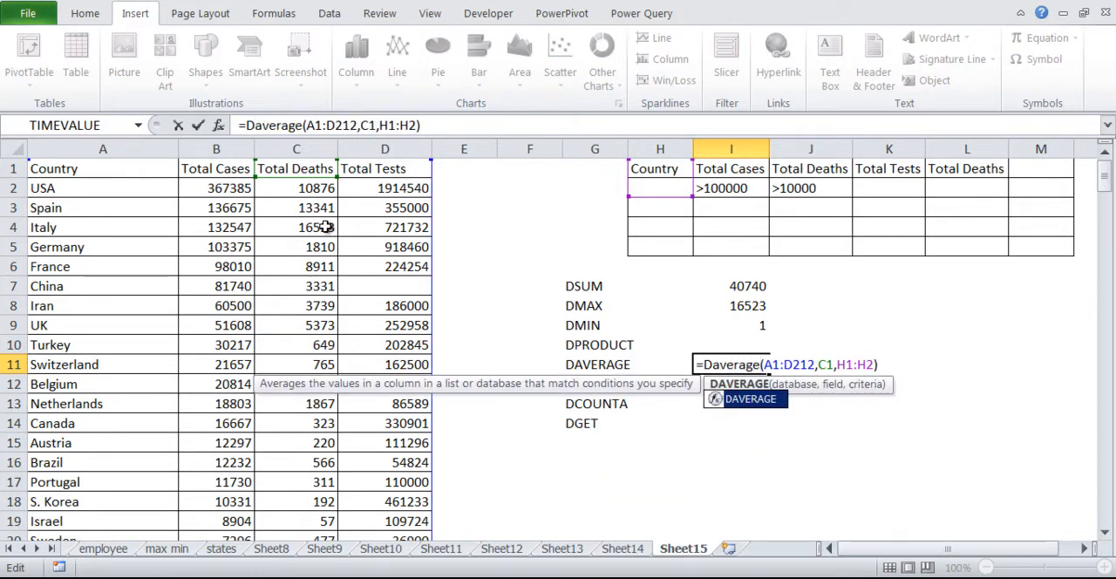
{"action": "key", "text": "Return"}
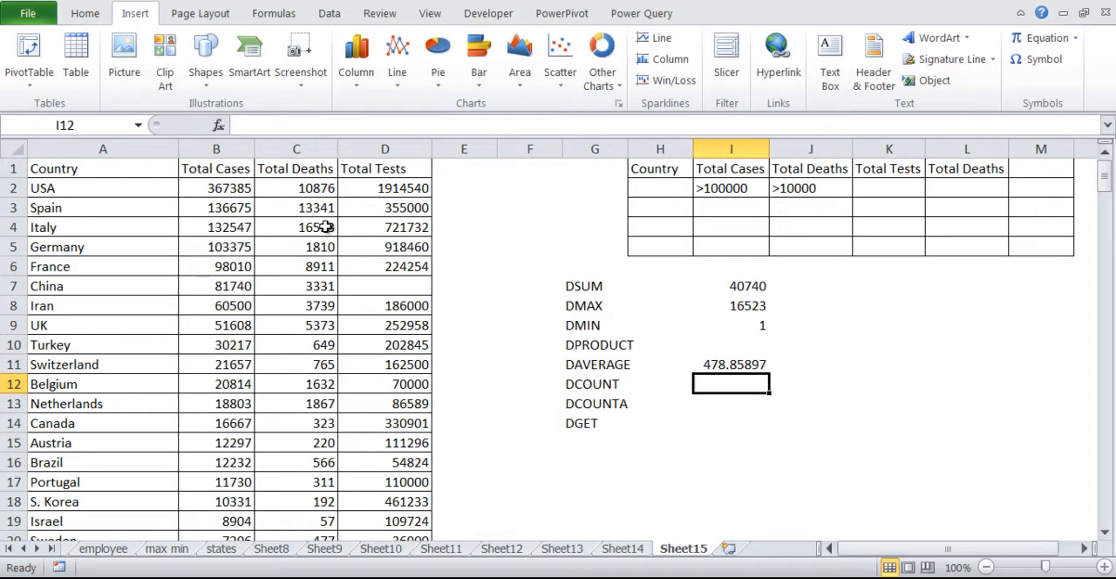
{"action": "key", "text": "Up"}
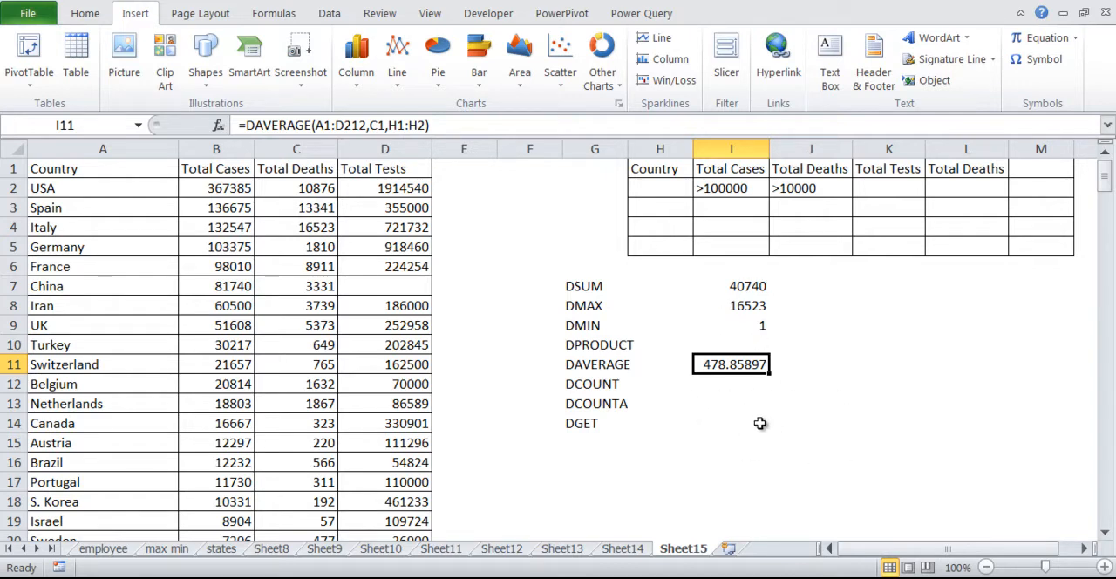
Copy the text of the DAVERAGE formula from I11 for reuse beside the DCOUNT label.
{"action": "left_click_drag", "start_coordinate": [579, 381], "coordinate": [589, 423]}
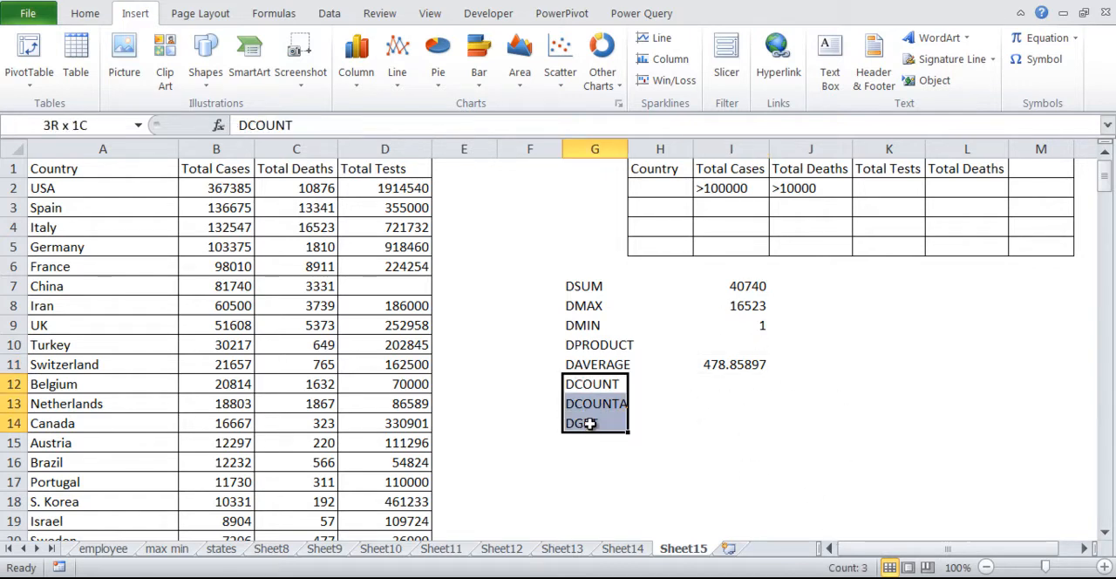
{"action": "left_click", "coordinate": [841, 383]}
{"action": "key", "text": "Left"}
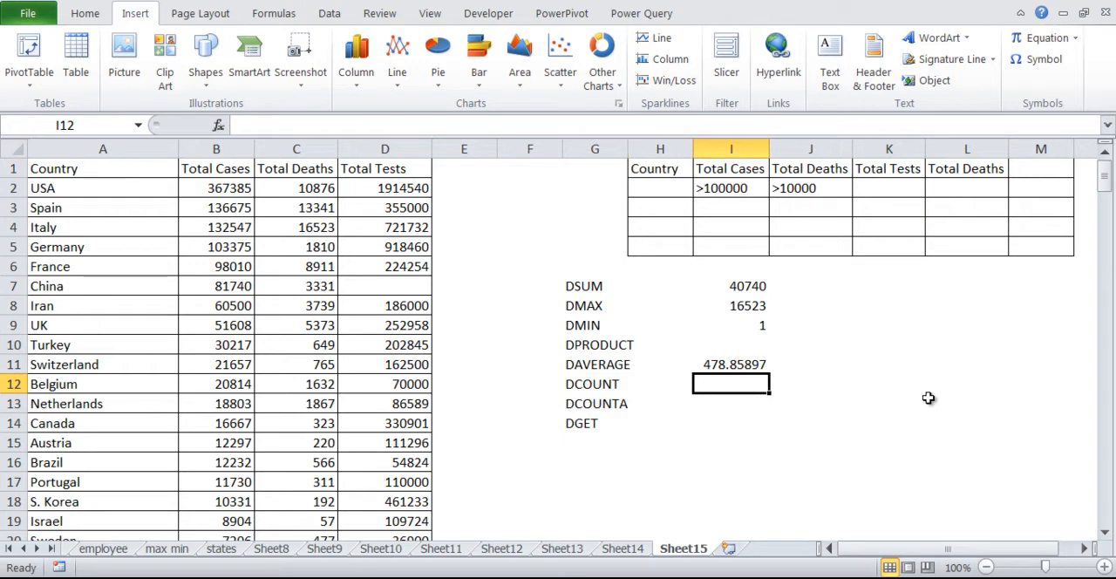
{"action": "key", "text": "Up"}
{"action": "key", "text": "F2"}
{"action": "key", "text": "ctrl+shift+Left"}
{"action": "key", "text": "ctrl+shift+Left"}
{"action": "key", "text": "ctrl+shift+Left"}
{"action": "key", "text": "ctrl+shift+Left"}
{"action": "key", "text": "ctrl+shift+Left"}
{"action": "key", "text": "ctrl+shift+Left"}
{"action": "key", "text": "ctrl+shift+Left"}
{"action": "key", "text": "ctrl+c"}
{"action": "key", "text": "Return"}
Paste the DAVERAGE formula into I12 and change its function to DCOUNT.
{"action": "key", "text": "Down"}
{"action": "key", "text": "Up"}
{"action": "key", "text": "F2"}
{"action": "key", "text": "ctrl+v"}
{"action": "key", "text": "Left"}
{"action": "key", "text": "Left"}
{"action": "key", "text": "Left"}
{"action": "key", "text": "Left"}
{"action": "key", "text": "Left"}
{"action": "key", "text": "Left"}
{"action": "key", "text": "Left"}
{"action": "key", "text": "Left"}
{"action": "key", "text": "Left"}
{"action": "key", "text": "Left"}
{"action": "key", "text": "Left"}
{"action": "key", "text": "Left"}
{"action": "key", "text": "Left"}
{"action": "key", "text": "Left"}
{"action": "key", "text": "Left"}
{"action": "key", "text": "Left"}
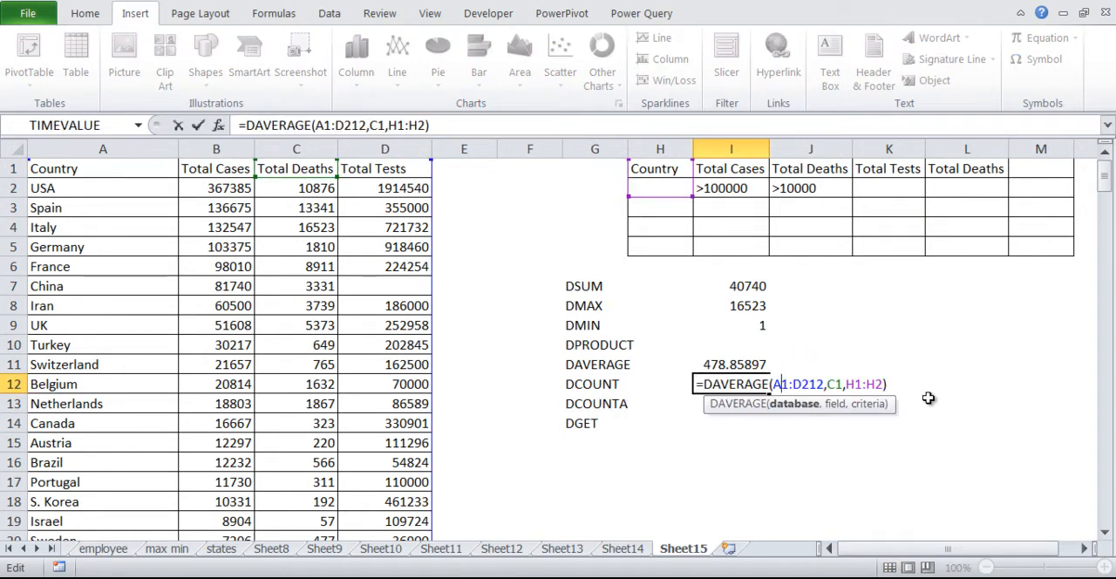
{"action": "key", "text": "Left"}
{"action": "key", "text": "Left"}
{"action": "key", "text": "BackSpace"}
{"action": "key", "text": "BackSpace"}
{"action": "key", "text": "BackSpace"}
{"action": "key", "text": "BackSpace"}
{"action": "key", "text": "BackSpace"}
{"action": "key", "text": "BackSpace"}
{"action": "key", "text": "BackSpace"}
{"action": "type", "text": "c"}
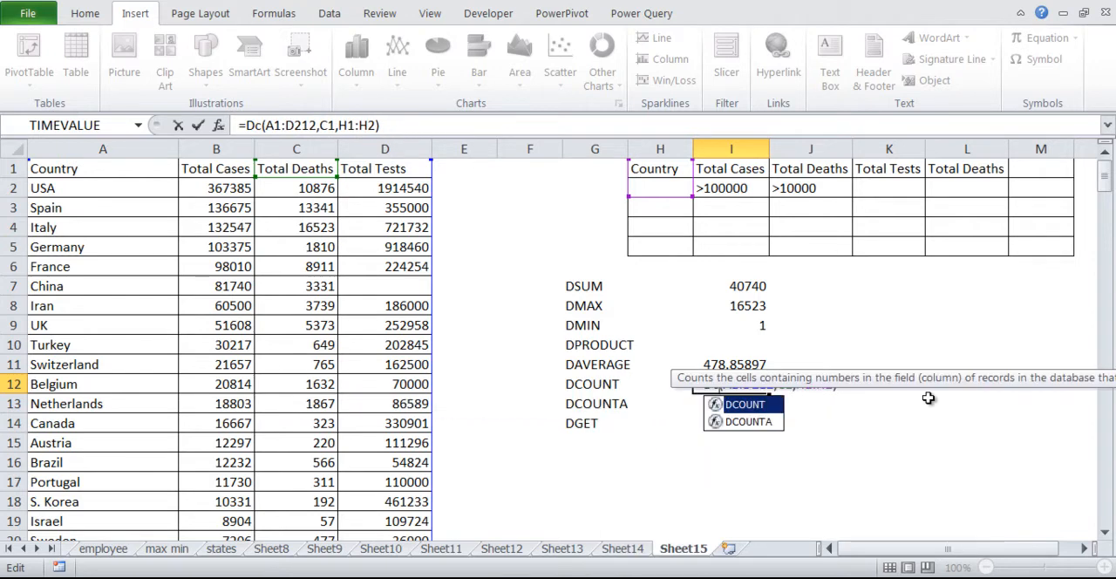
{"action": "type", "text": "ount"}
{"action": "key", "text": "Return"}
{"action": "key", "text": "Up"}
Review the database, field and criteria arguments of the DCOUNT formula in I12 and its result.
{"action": "key", "text": "F2"}
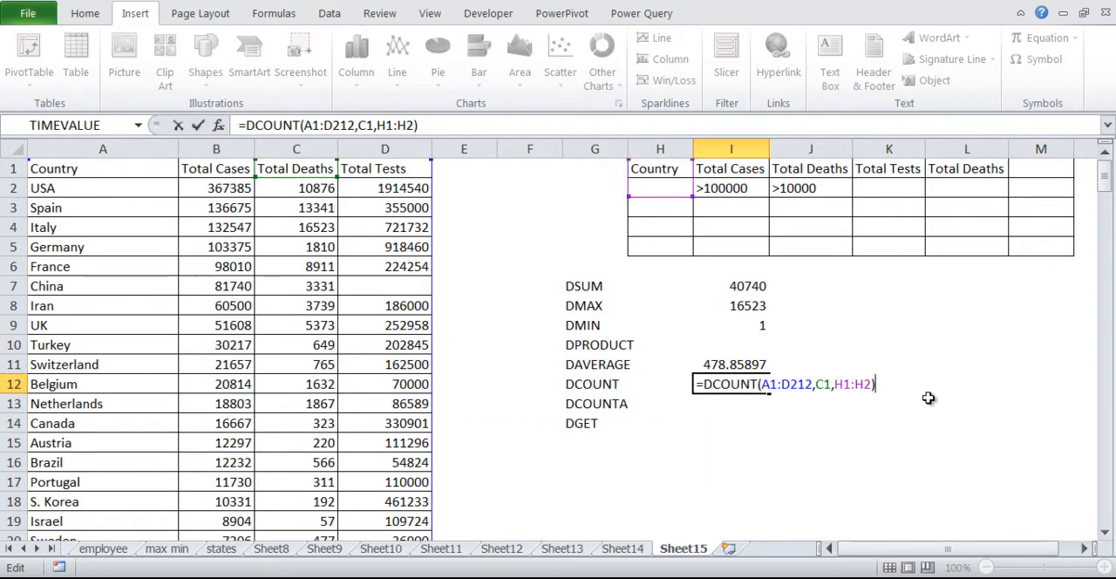
{"action": "key", "text": "Left"}
{"action": "key", "text": "Left"}
{"action": "key", "text": "Left"}
{"action": "key", "text": "Left"}
{"action": "key", "text": "Left"}
{"action": "key", "text": "Left"}
{"action": "key", "text": "Left"}
{"action": "key", "text": "Left"}
{"action": "key", "text": "Left"}
{"action": "key", "text": "Left"}
{"action": "key", "text": "Left"}
{"action": "key", "text": "Left"}
{"action": "key", "text": "Left"}
{"action": "key", "text": "Left"}
{"action": "key", "text": "Left"}
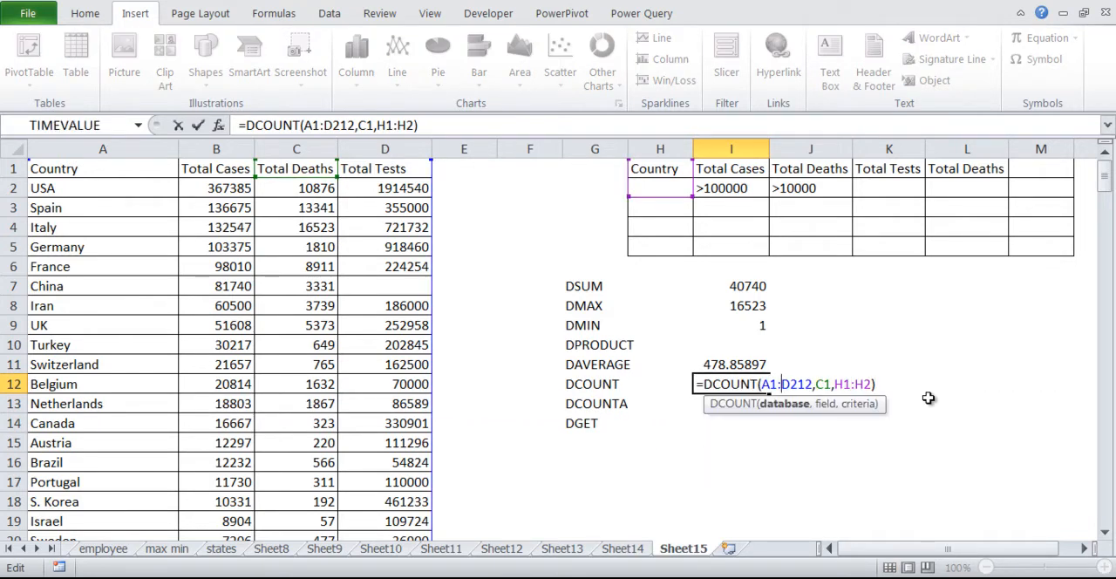
{"action": "key", "text": "Right"}
{"action": "key", "text": "Right"}
{"action": "key", "text": "Right"}
{"action": "key", "text": "Return"}
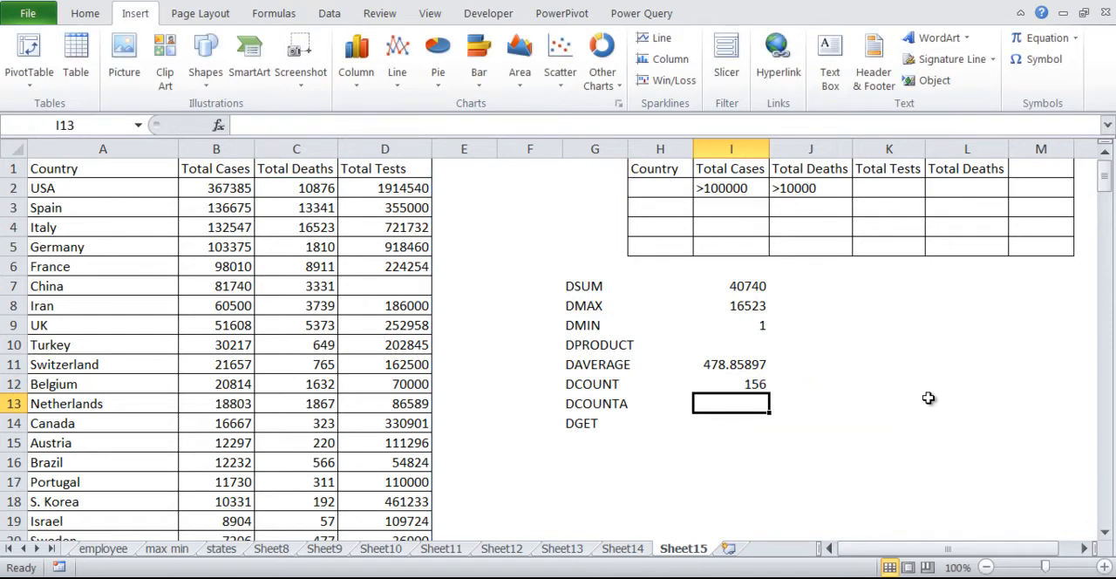
{"action": "key", "text": "Up"}
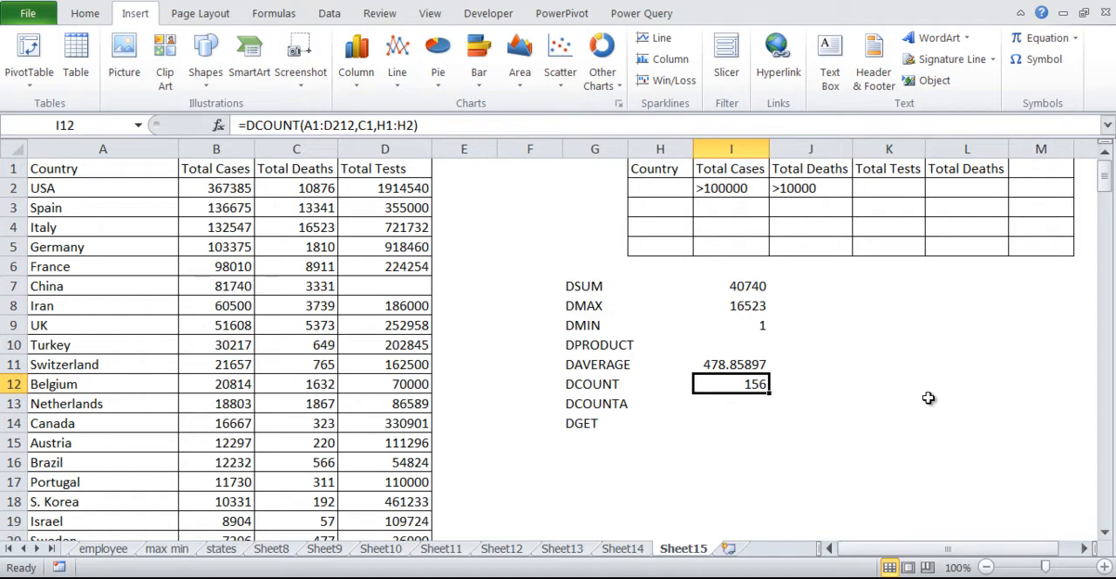
Examine the Total Deaths column down the data table for blank cells that affect the count.
{"action": "key", "text": "Left"}
{"action": "key", "text": "Left"}
{"action": "key", "text": "Left"}
{"action": "key", "text": "Left"}
{"action": "key", "text": "Left"}
{"action": "key", "text": "Left"}
{"action": "key", "text": "ctrl+Down"}
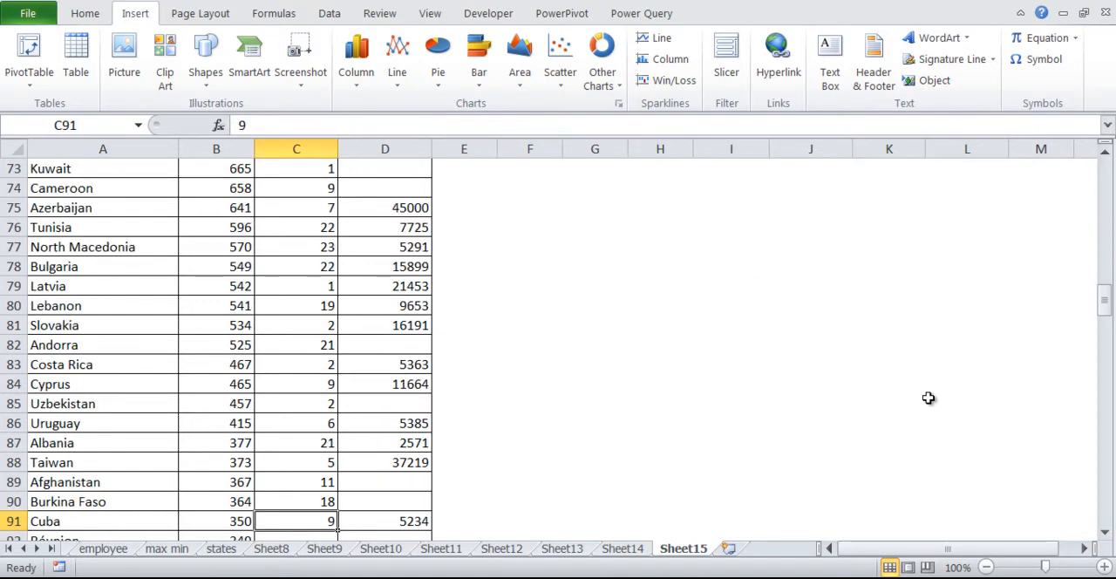
{"action": "key", "text": "ctrl+Down"}
{"action": "key", "text": "Up"}
{"action": "key", "text": "Down"}
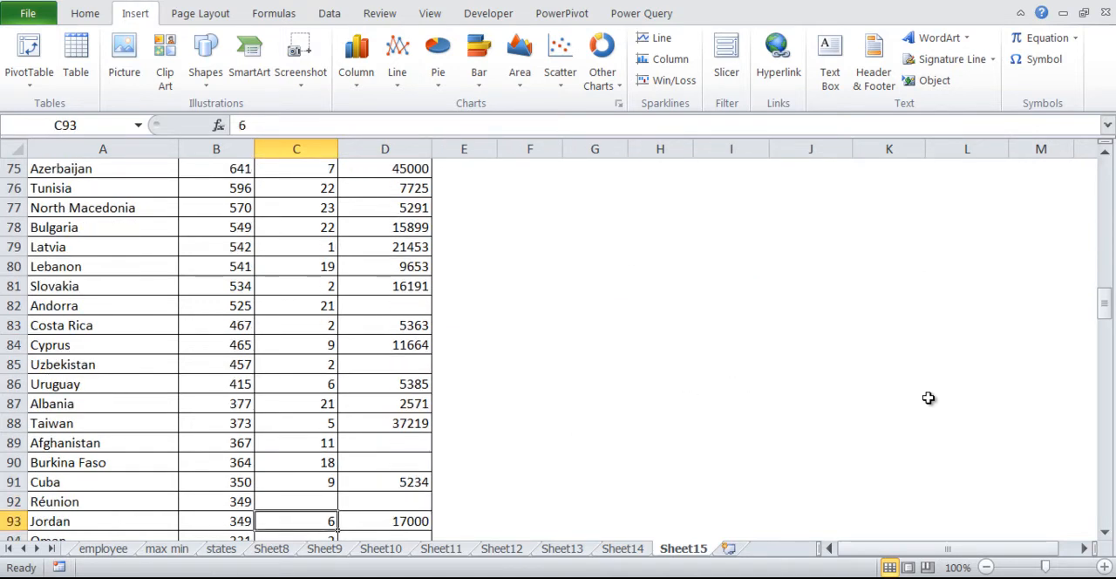
{"action": "key", "text": "Page_Down"}
{"action": "key", "text": "Up"}
{"action": "key", "text": "ctrl+Up"}
{"action": "key", "text": "ctrl+Up"}
{"action": "key", "text": "Up"}
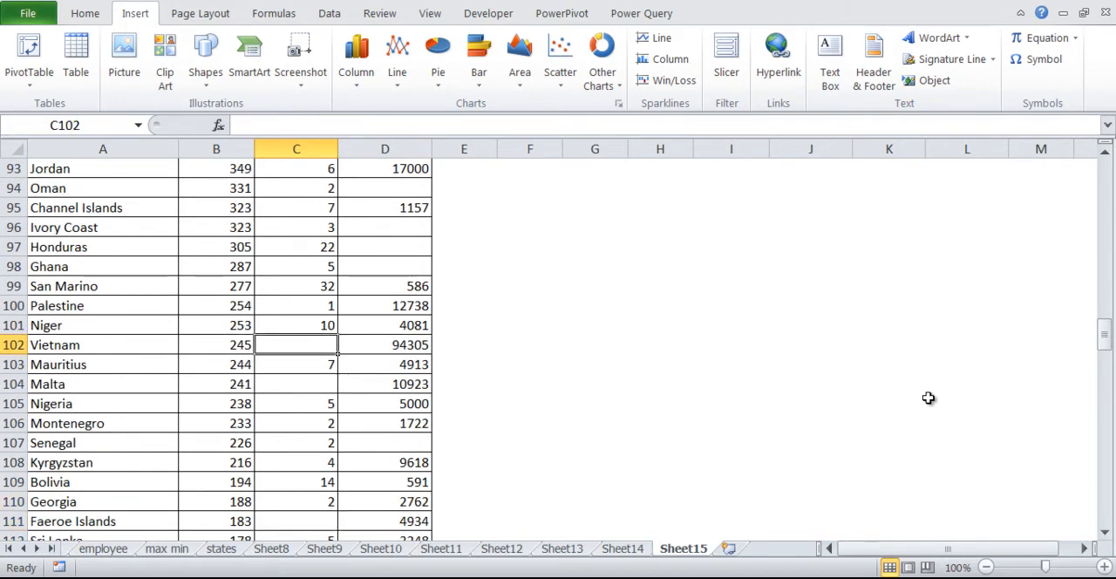
{"action": "key", "text": "Down"}
{"action": "key", "text": "Down"}
{"action": "key", "text": "Down"}
{"action": "key", "text": "Down"}
{"action": "key", "text": "ctrl+Down"}
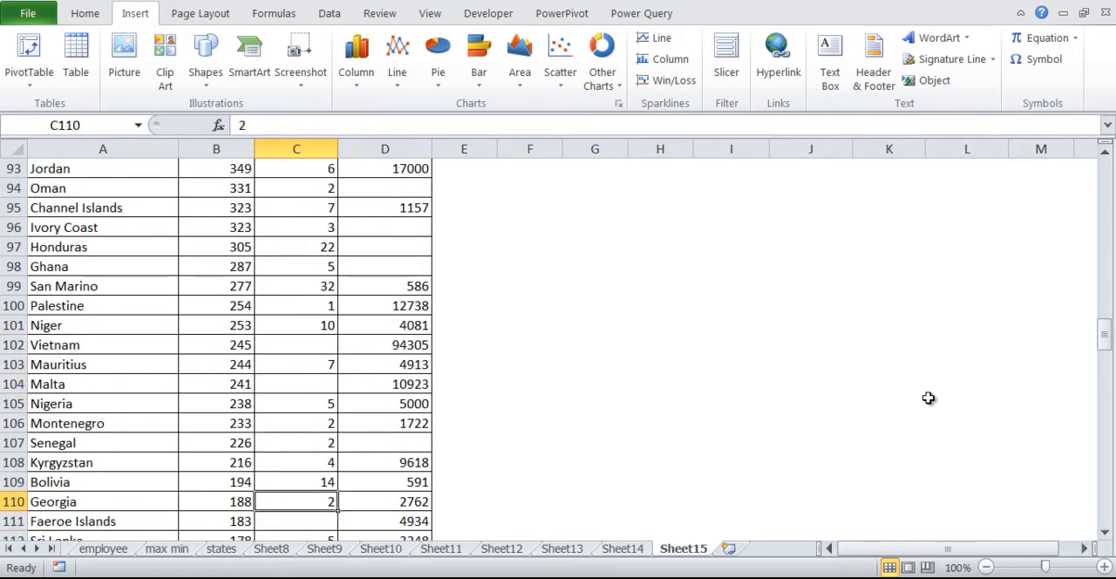
{"action": "key", "text": "ctrl+Down"}
{"action": "key", "text": "ctrl+Up"}
{"action": "key", "text": "ctrl+Up"}
{"action": "key", "text": "ctrl+Up"}
{"action": "key", "text": "ctrl+Up"}
{"action": "key", "text": "ctrl+Up"}
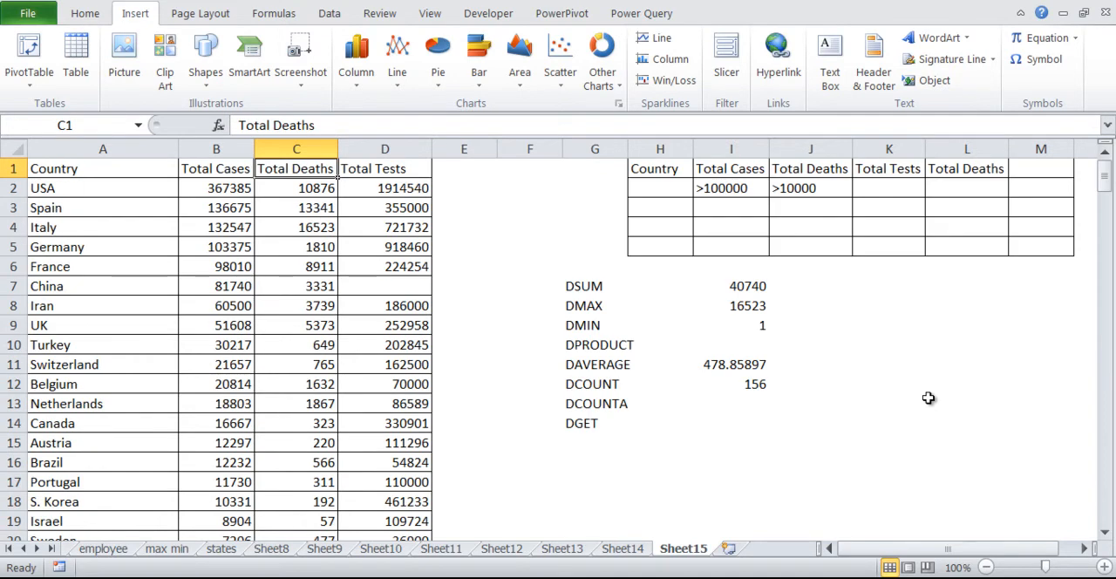
{"action": "key", "text": "Right"}
Change the field of the DCOUNT formula in I12 to the Total Cases header B1.
{"action": "left_click", "coordinate": [747, 394]}
{"action": "double_click", "coordinate": [749, 394]}
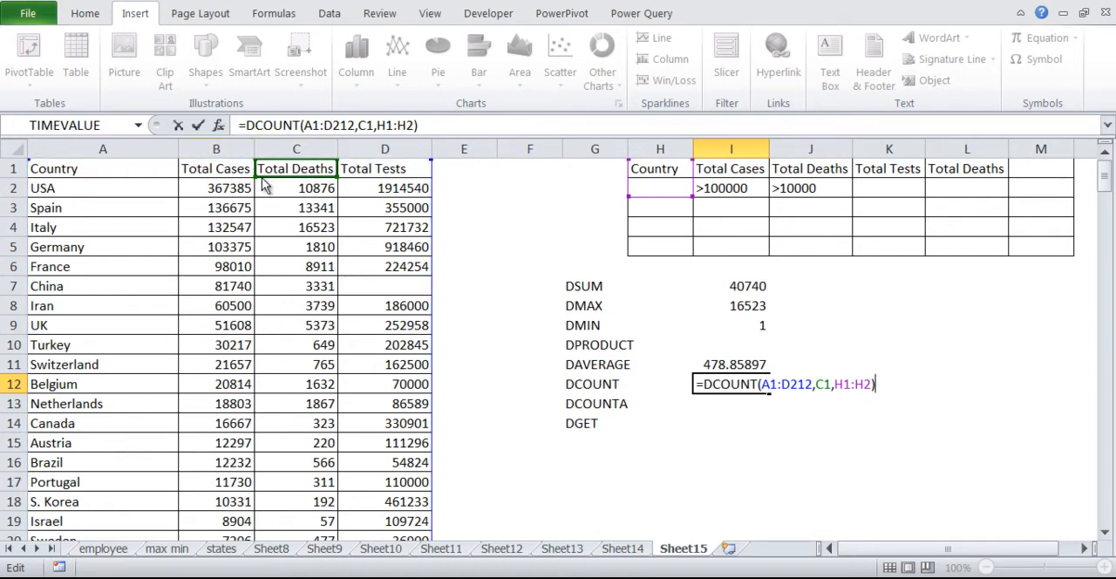
{"action": "left_click", "coordinate": [227, 175]}
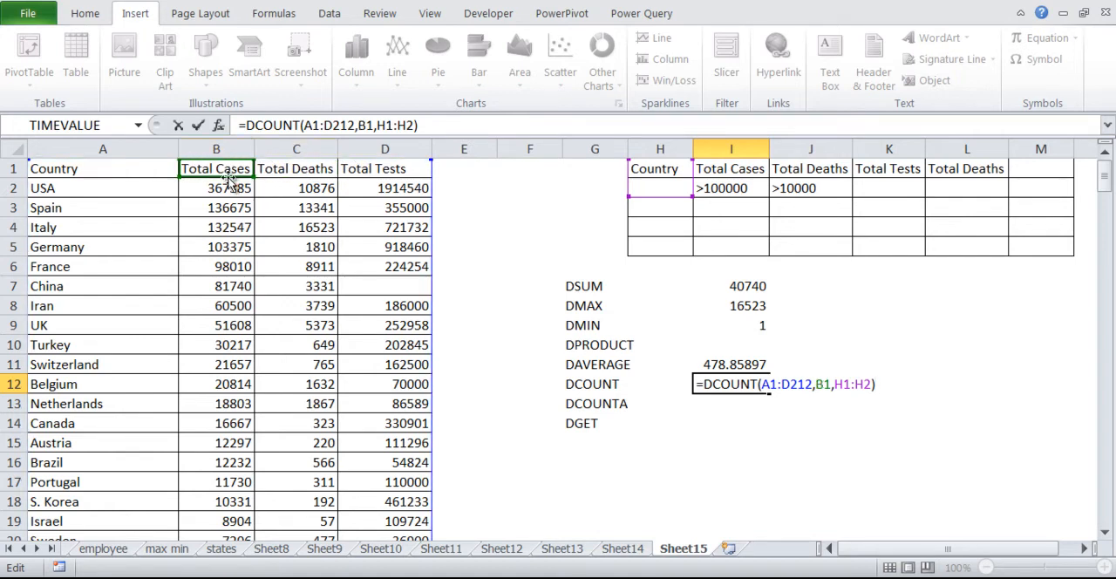
{"action": "key", "text": "Return"}
{"action": "key", "text": "Up"}
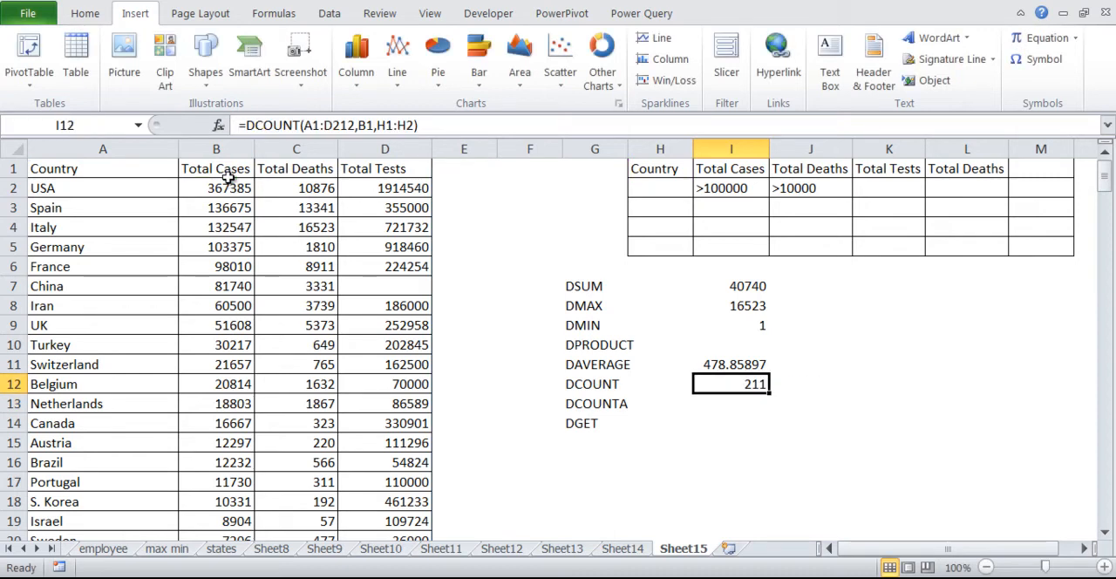
Try the Country header A1 as the field of the DCOUNT formula in I12, and undo the change.
{"action": "key", "text": "F2"}
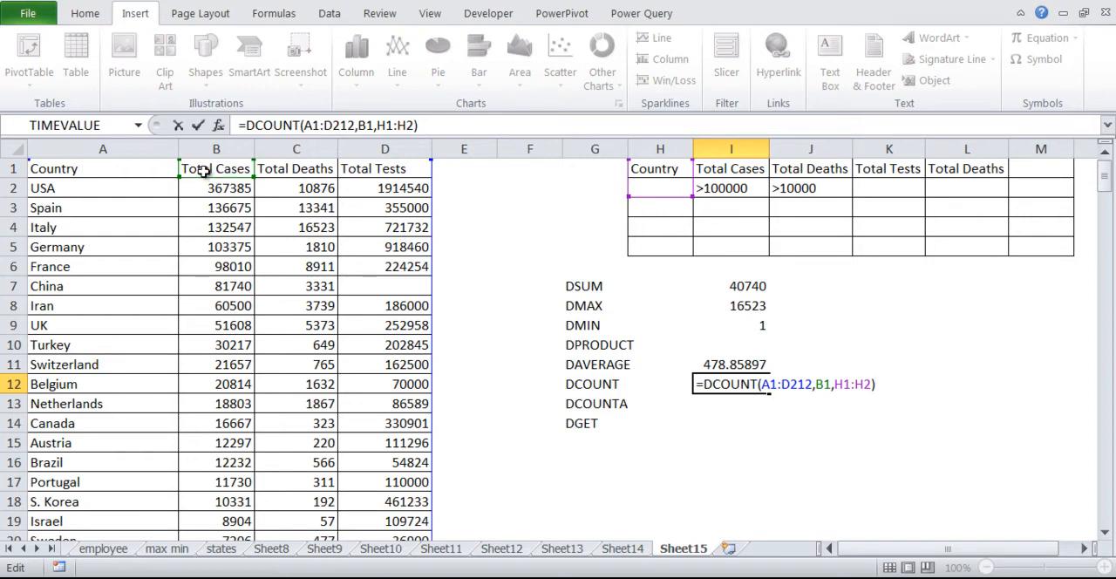
{"action": "left_click", "coordinate": [141, 171]}
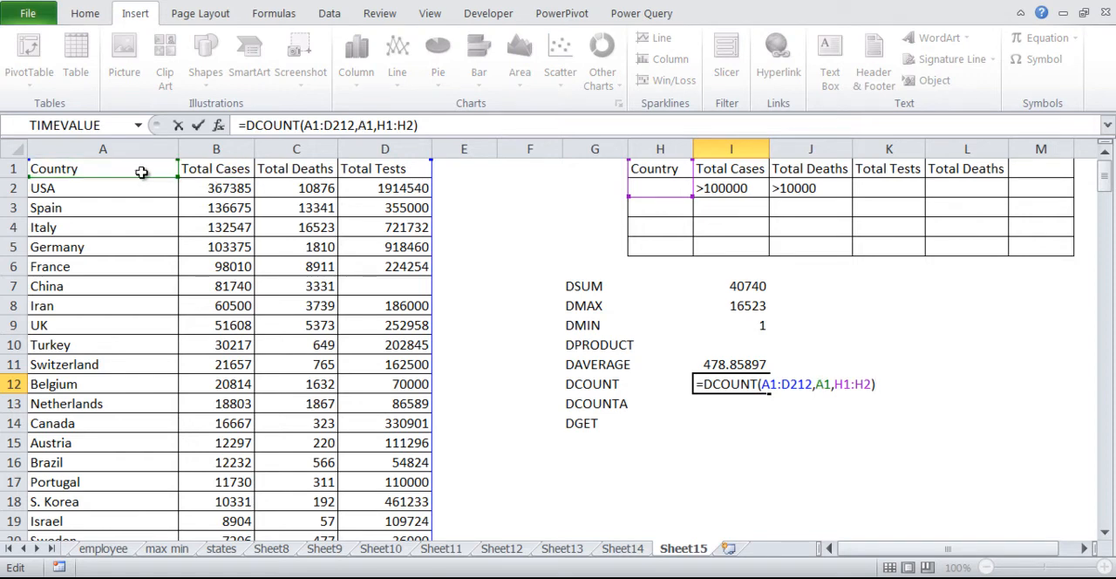
{"action": "key", "text": "Return"}
{"action": "key", "text": "Up"}
{"action": "key", "text": "F2"}
{"action": "key", "text": "Escape"}
{"action": "key", "text": "ctrl+z"}
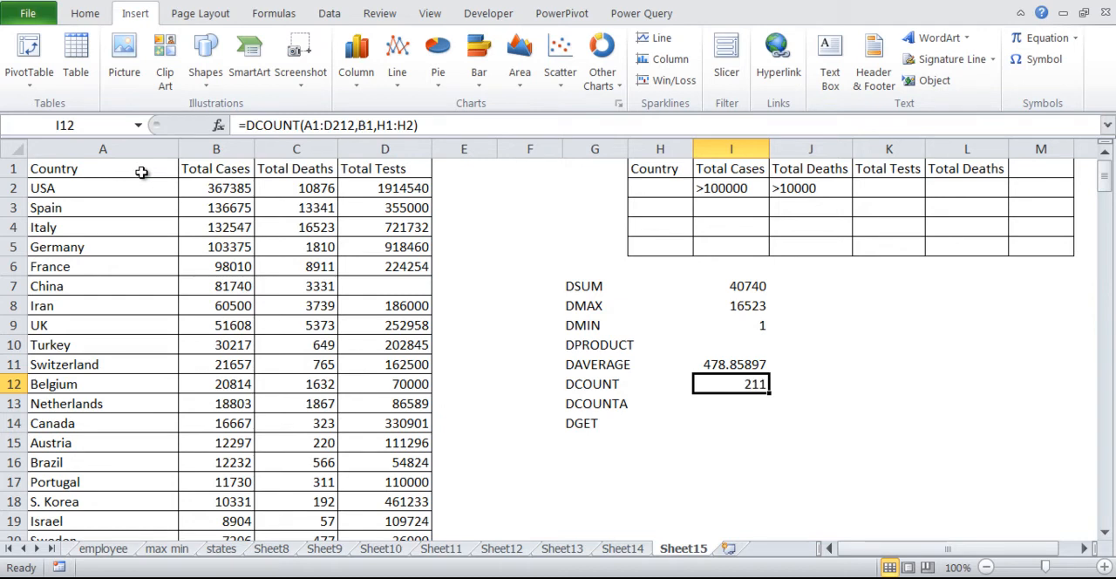
Review the database, field and criteria references of the DCOUNT formula in I12.
{"action": "key", "text": "Return"}
{"action": "key", "text": "Up"}
{"action": "key", "text": "F2"}
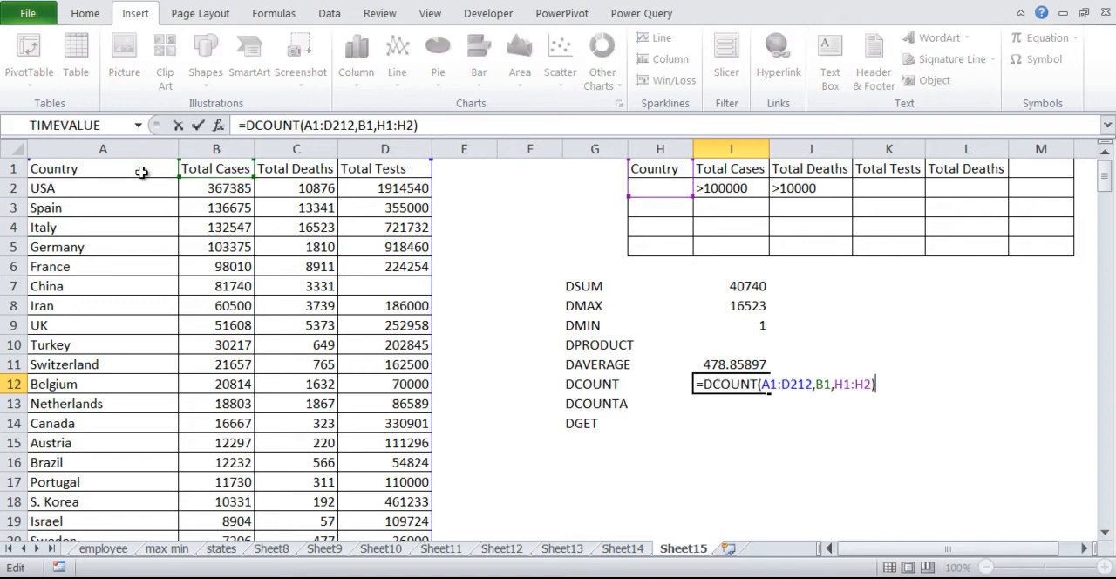
{"action": "key", "text": "Return"}
Find the Diamond Princess entry in the Country column and fill its entire row 69 with yellow.
{"action": "key", "text": "Down"}
{"action": "key", "text": "Down"}
{"action": "key", "text": "Down"}
{"action": "key", "text": "Down"}
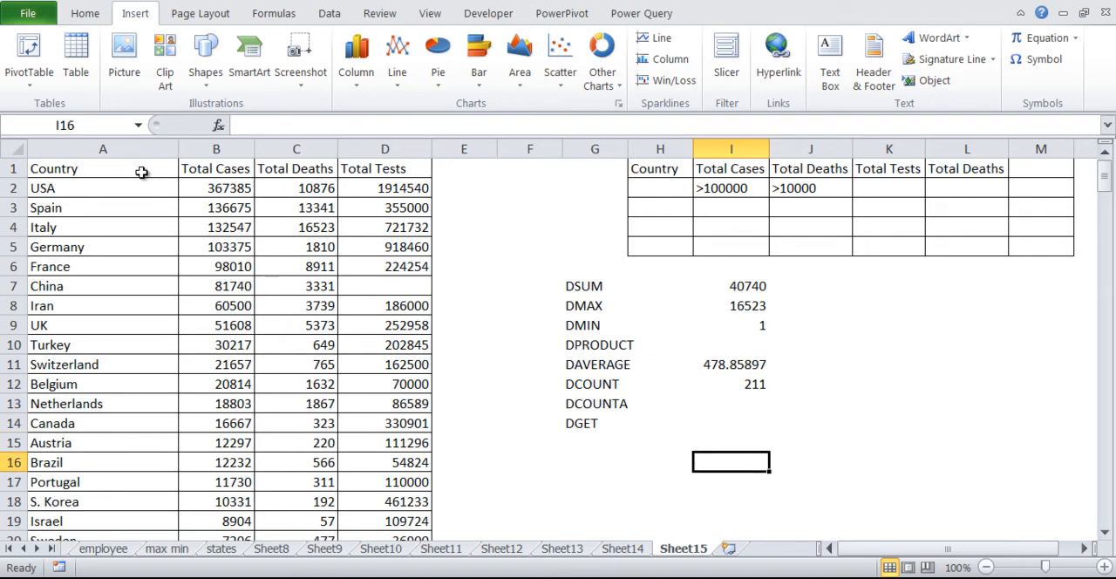
{"action": "key", "text": "Up"}
{"action": "key", "text": "Left"}
{"action": "key", "text": "Left"}
{"action": "key", "text": "Left"}
{"action": "key", "text": "Left"}
{"action": "key", "text": "Left"}
{"action": "key", "text": "Left"}
{"action": "key", "text": "Left"}
{"action": "key", "text": "Left"}
{"action": "key", "text": "Down"}
{"action": "key", "text": "Down"}
{"action": "key", "text": "Down"}
{"action": "key", "text": "Down"}
{"action": "key", "text": "Down"}
{"action": "key", "text": "Down"}
{"action": "key", "text": "Down"}
{"action": "key", "text": "Down"}
{"action": "key", "text": "Down"}
{"action": "key", "text": "Down"}
{"action": "key", "text": "Down"}
{"action": "key", "text": "Down"}
{"action": "key", "text": "Down"}
{"action": "key", "text": "Down"}
{"action": "key", "text": "Down"}
{"action": "key", "text": "Down"}
{"action": "key", "text": "Down"}
{"action": "key", "text": "Down"}
{"action": "key", "text": "Down"}
{"action": "key", "text": "Down"}
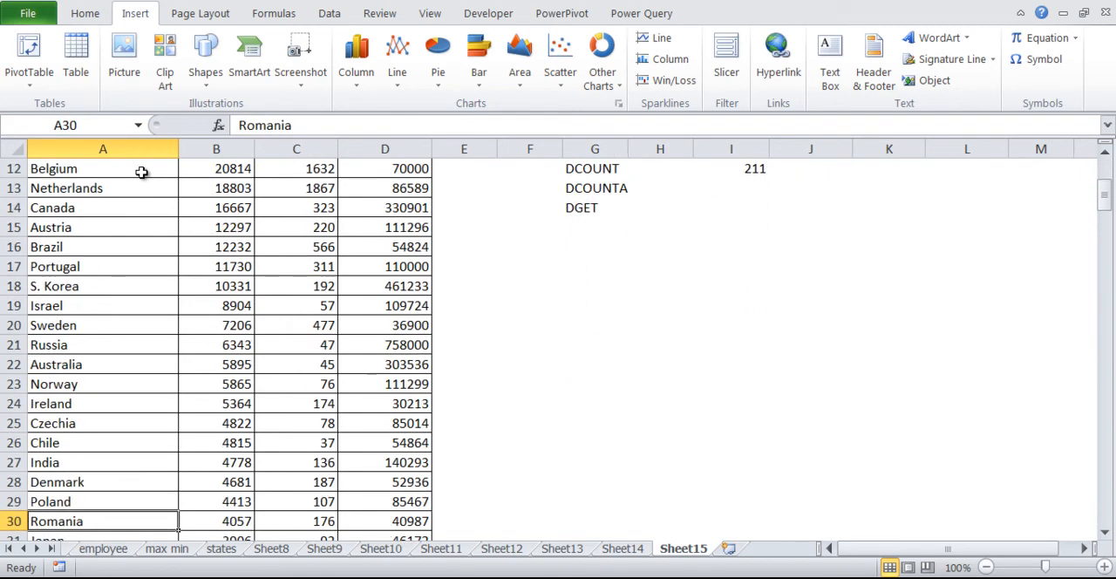
{"action": "key", "text": "Down"}
{"action": "key", "text": "Down"}
{"action": "key", "text": "Down"}
{"action": "key", "text": "Down"}
{"action": "key", "text": "Down"}
{"action": "key", "text": "Down"}
{"action": "key", "text": "Down"}
{"action": "key", "text": "Down"}
{"action": "key", "text": "Down"}
{"action": "key", "text": "Down"}
{"action": "key", "text": "Down"}
{"action": "key", "text": "Down"}
{"action": "key", "text": "Down"}
{"action": "key", "text": "Down"}
{"action": "key", "text": "Down"}
{"action": "key", "text": "Down"}
{"action": "key", "text": "Down"}
{"action": "key", "text": "Down"}
{"action": "key", "text": "Down"}
{"action": "key", "text": "Down"}
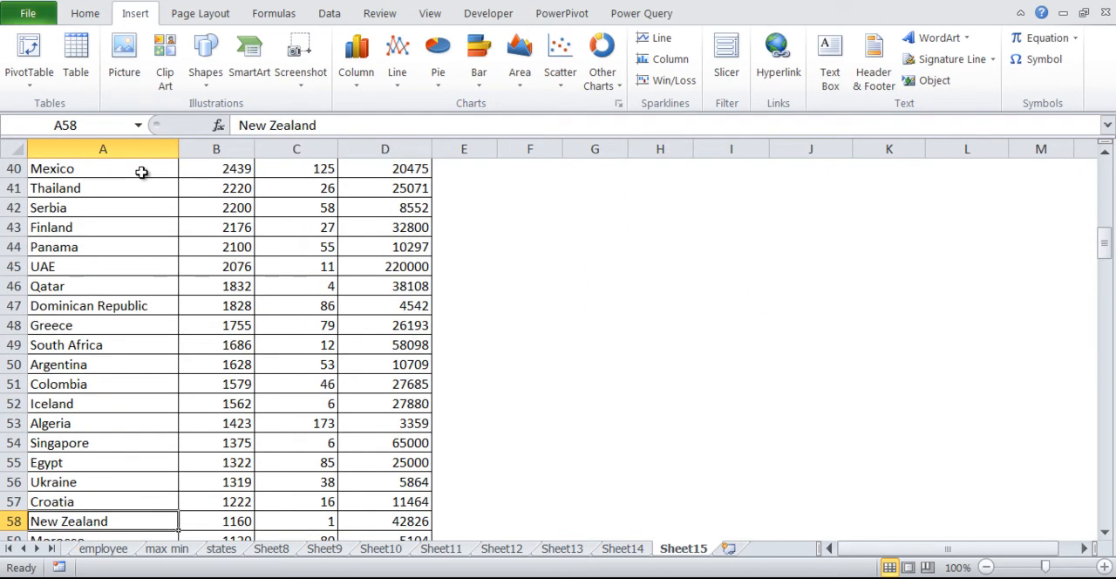
{"action": "key", "text": "Down"}
{"action": "key", "text": "Down"}
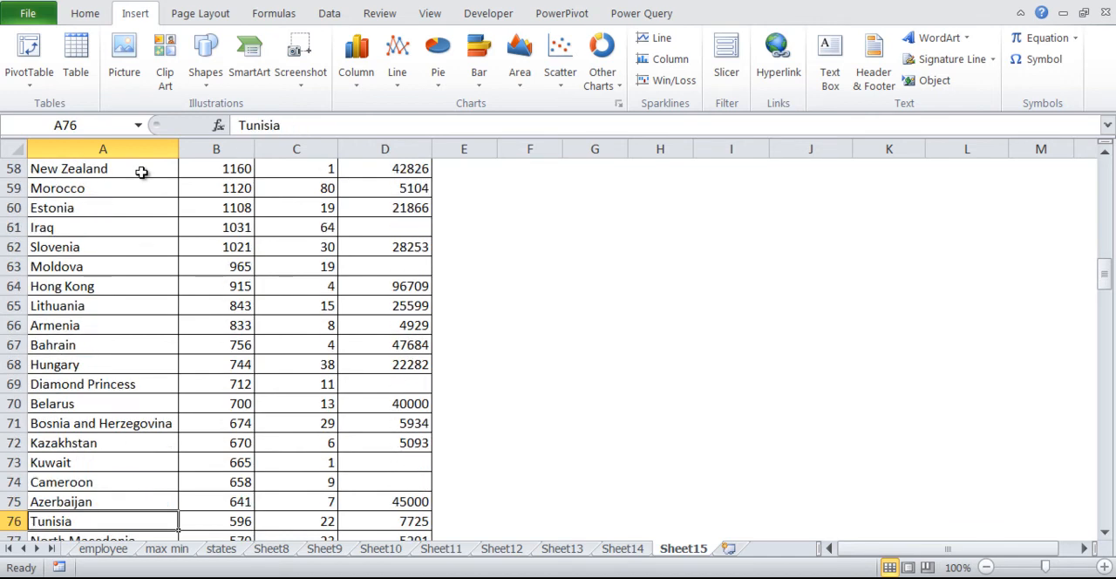
{"action": "left_click", "coordinate": [17, 385]}
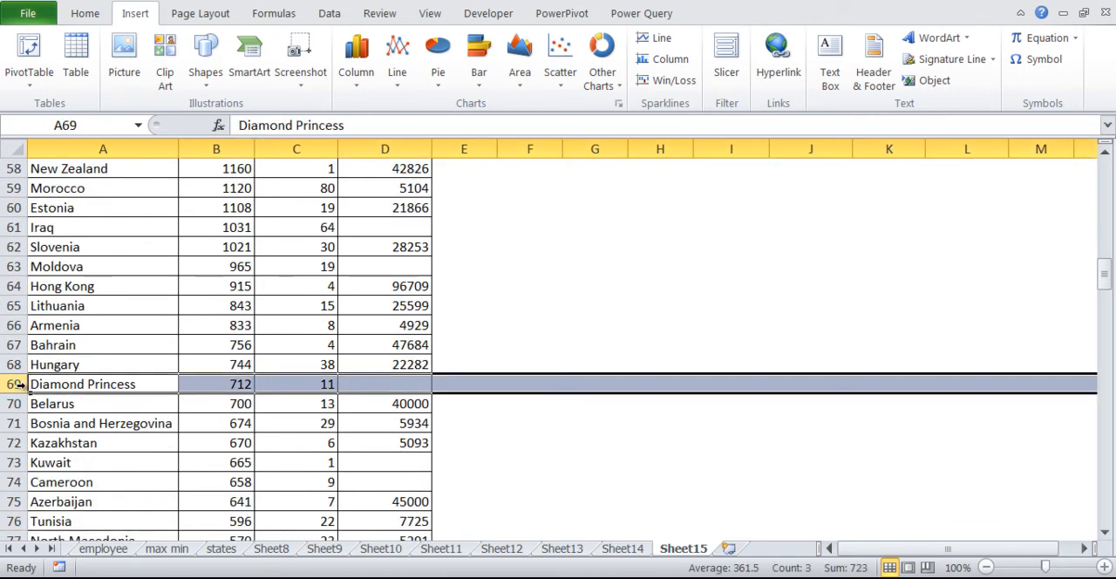
{"action": "left_click", "coordinate": [85, 15]}
{"action": "left_click", "coordinate": [216, 75]}
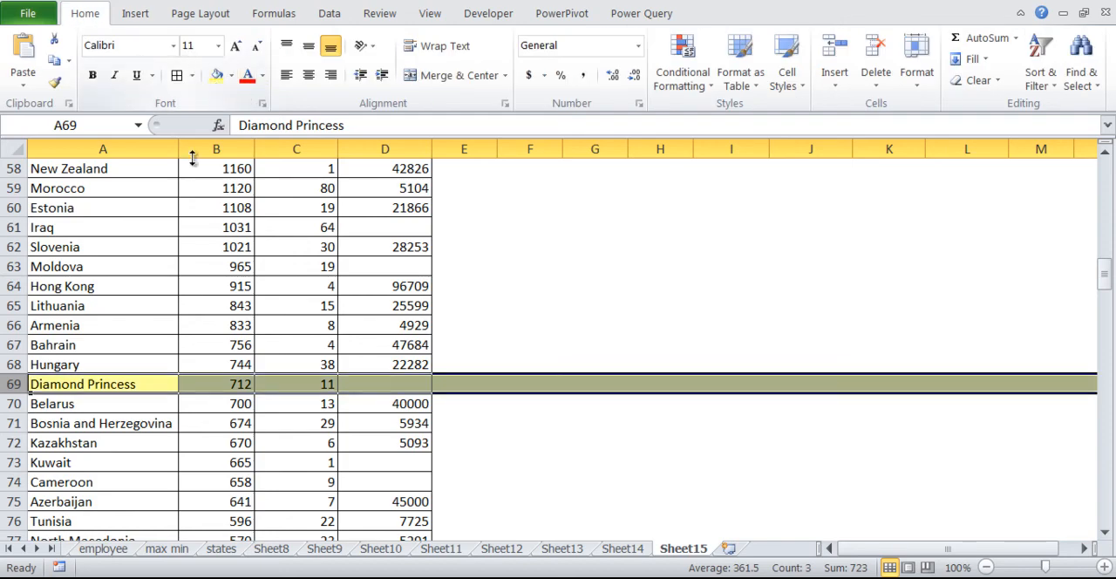
{"action": "left_click", "coordinate": [237, 443]}
Read the description of the DCOUNTA function by starting its formula in I13, and cancel the entry.
{"action": "scroll", "coordinate": [253, 436], "scroll_direction": "up", "scroll_amount": 13}
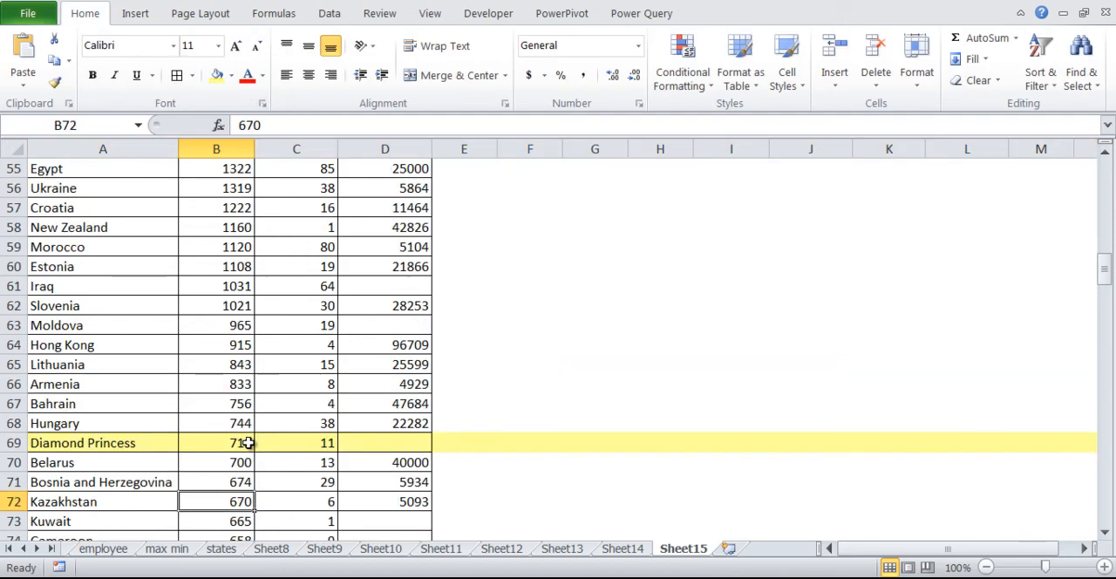
{"action": "scroll", "coordinate": [266, 432], "scroll_direction": "up", "scroll_amount": 6}
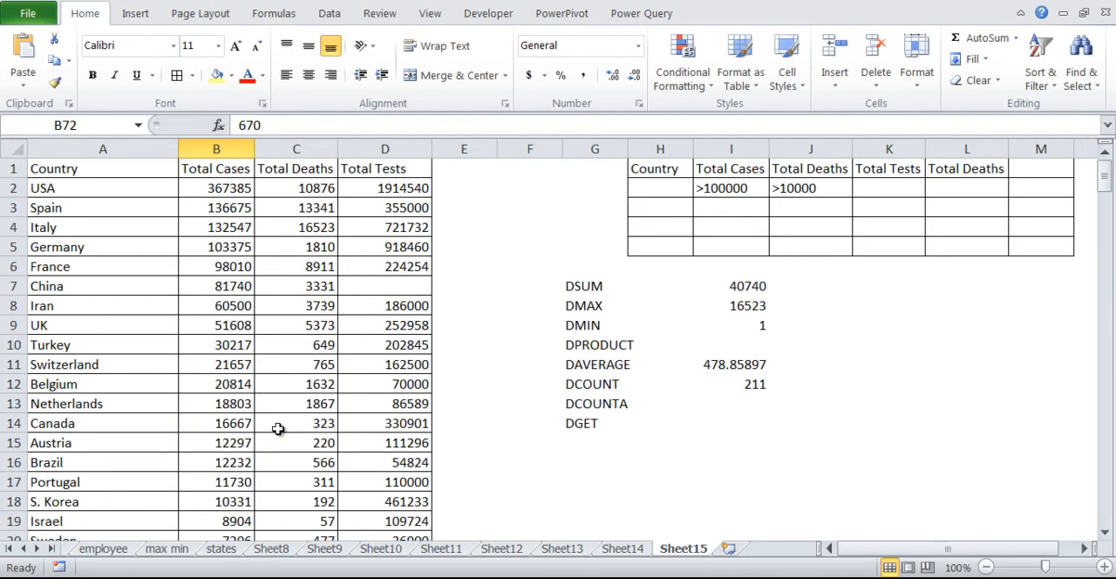
{"action": "left_click", "coordinate": [754, 401]}
{"action": "left_click", "coordinate": [615, 408]}
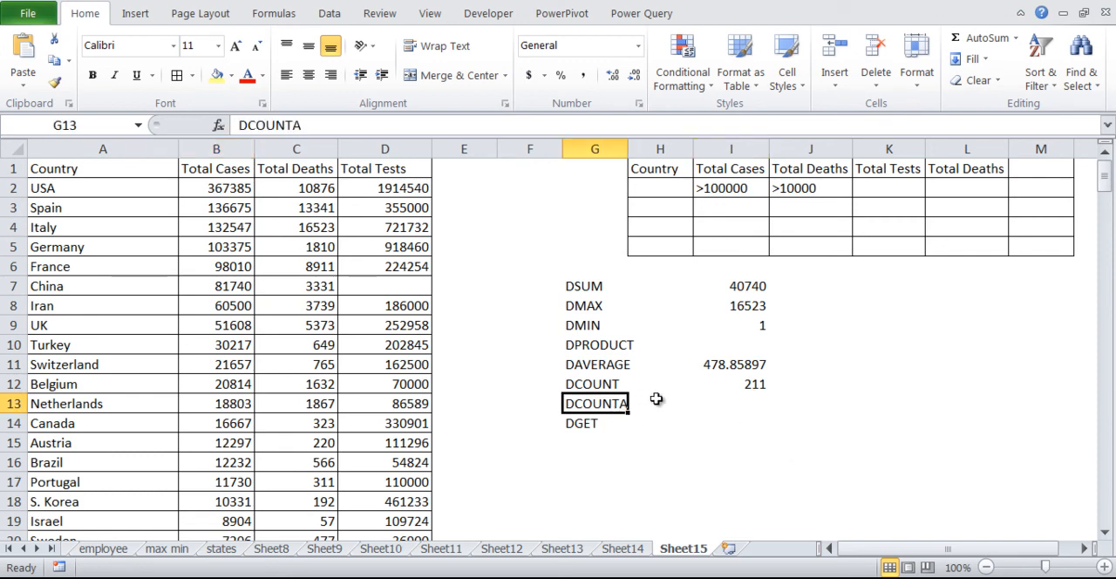
{"action": "left_click", "coordinate": [719, 403]}
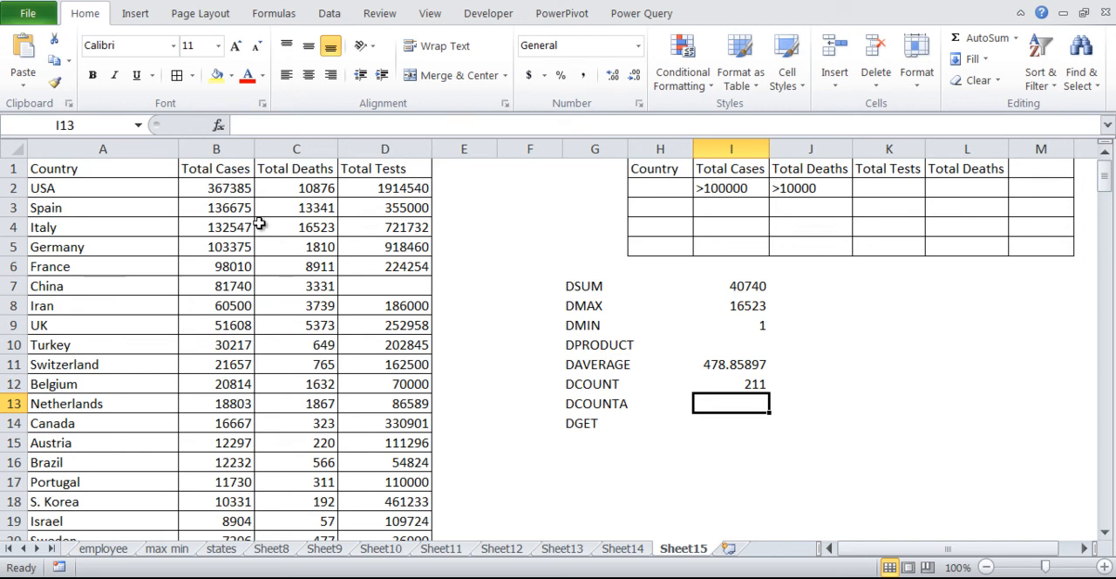
{"action": "type", "text": "=dc"}
{"action": "key", "text": "Down"}
{"action": "key", "text": "Tab"}
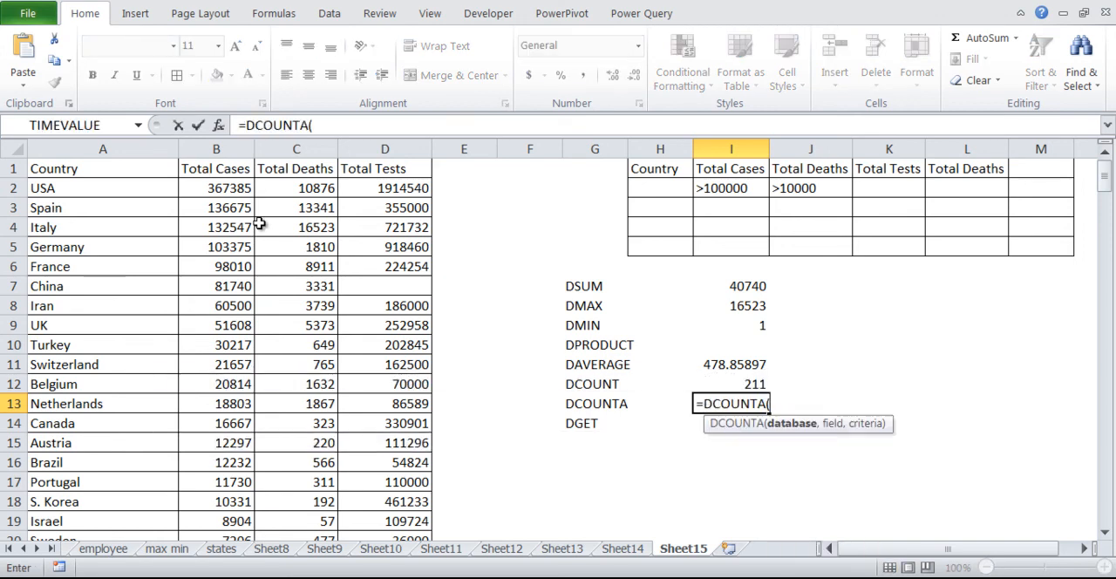
{"action": "key", "text": "BackSpace"}
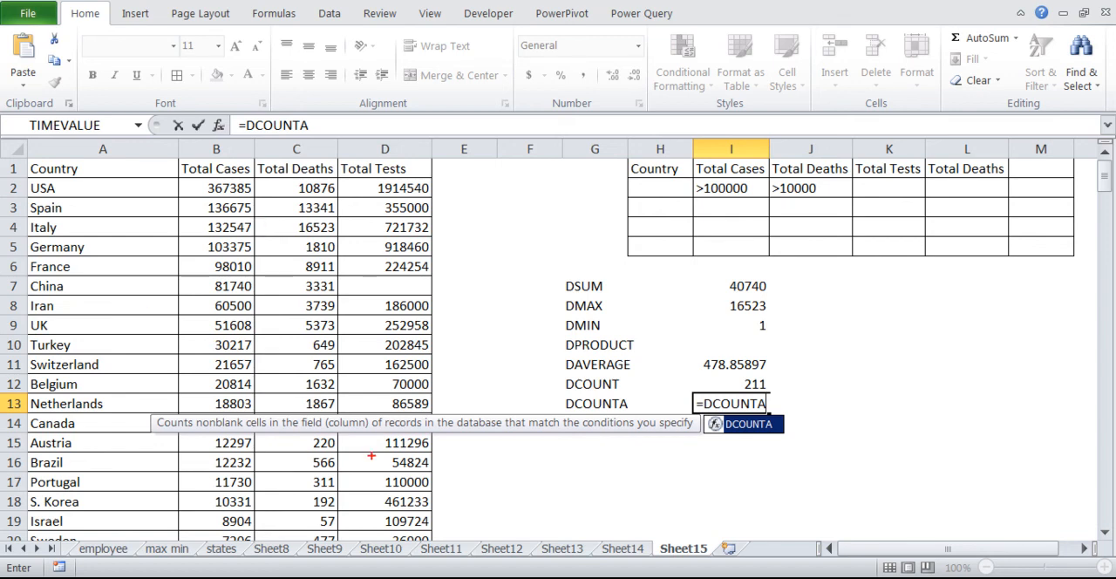
{"action": "left_click_drag", "start_coordinate": [374, 421], "coordinate": [669, 437]}
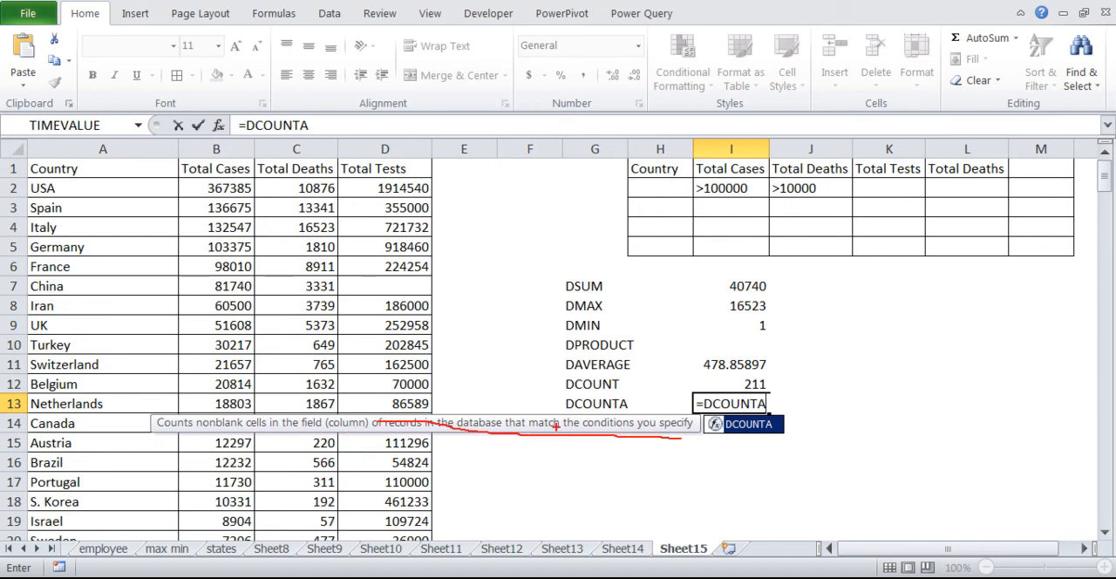
{"action": "left_click_drag", "start_coordinate": [555, 426], "coordinate": [676, 439]}
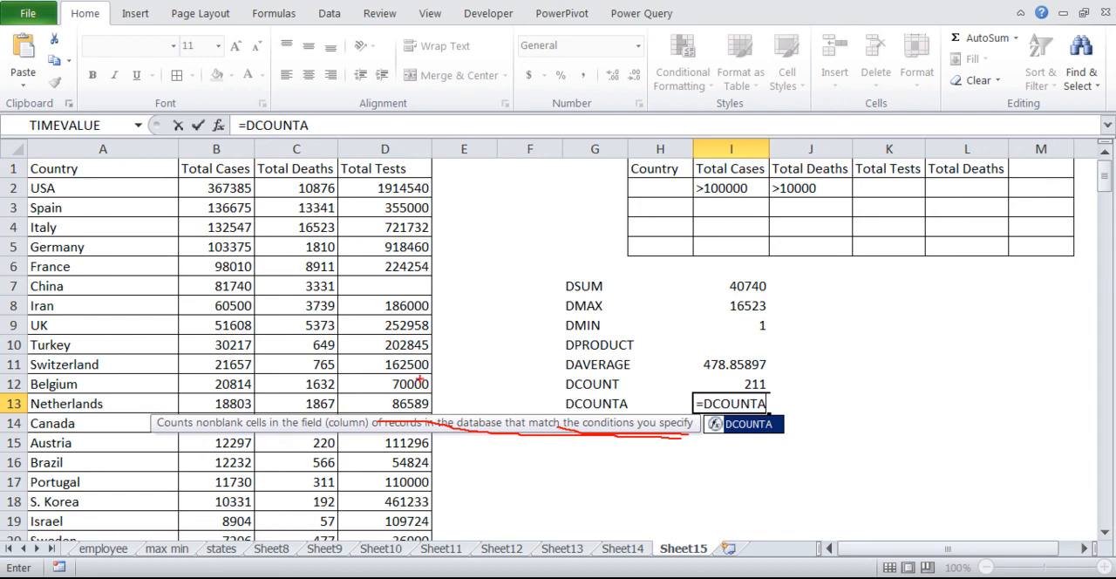
{"action": "key", "text": "Escape"}
{"action": "key", "text": "Escape"}
{"action": "key", "text": "Escape"}
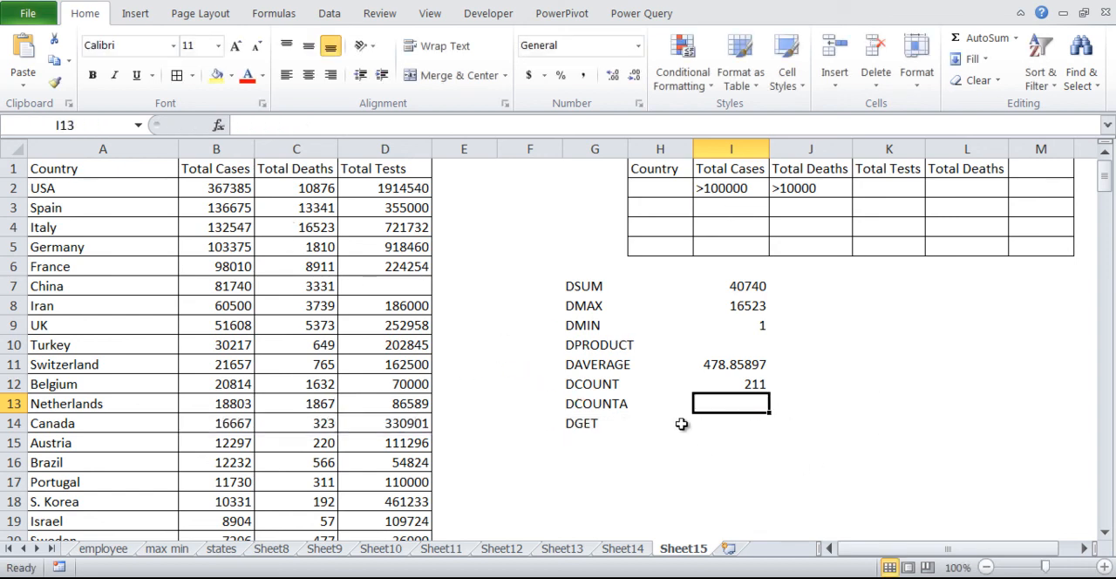
Review the list of database function names in G7:G14 and the DSUM formula in I7.
{"action": "left_click", "coordinate": [734, 427]}
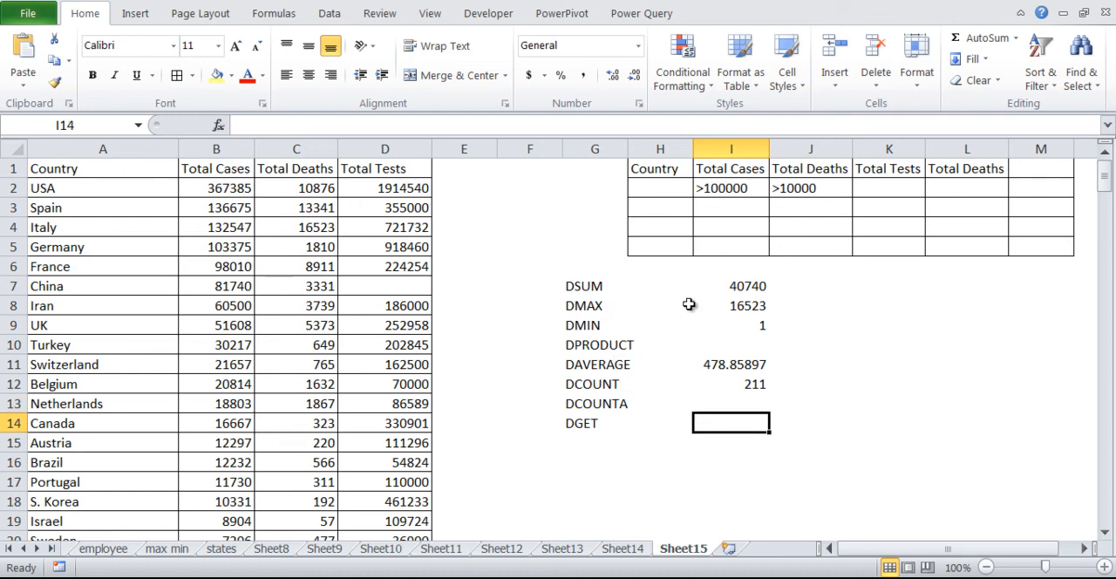
{"action": "left_click_drag", "start_coordinate": [598, 292], "coordinate": [614, 424]}
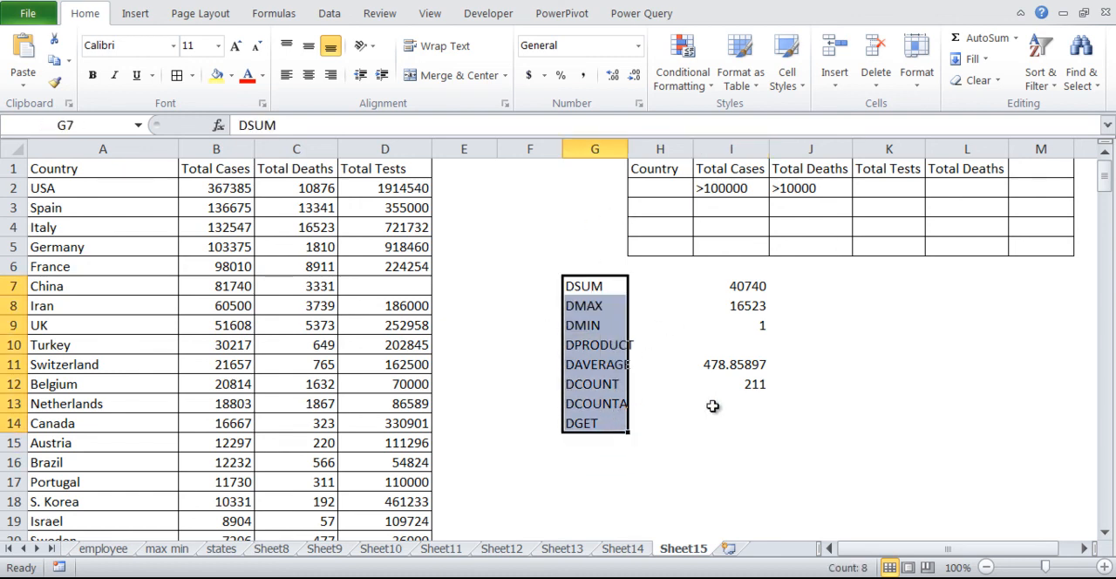
{"action": "left_click", "coordinate": [803, 382]}
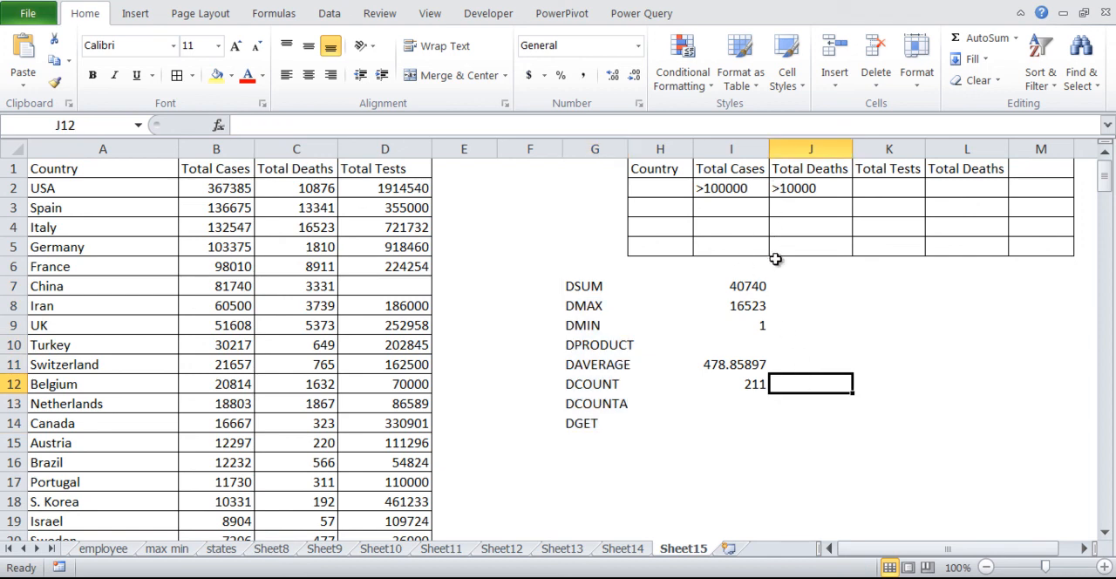
{"action": "left_click", "coordinate": [751, 279]}
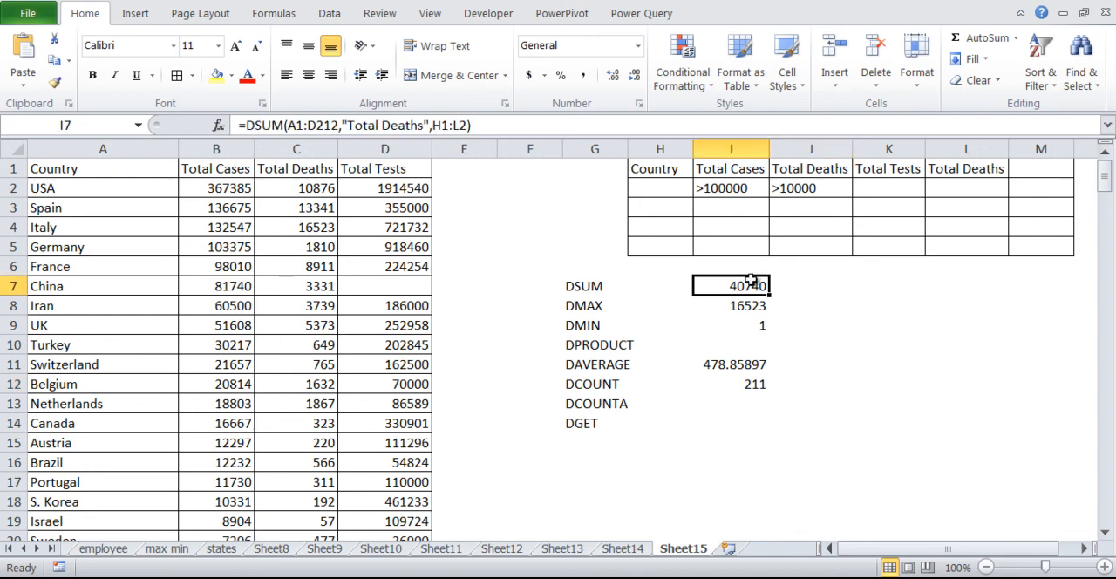